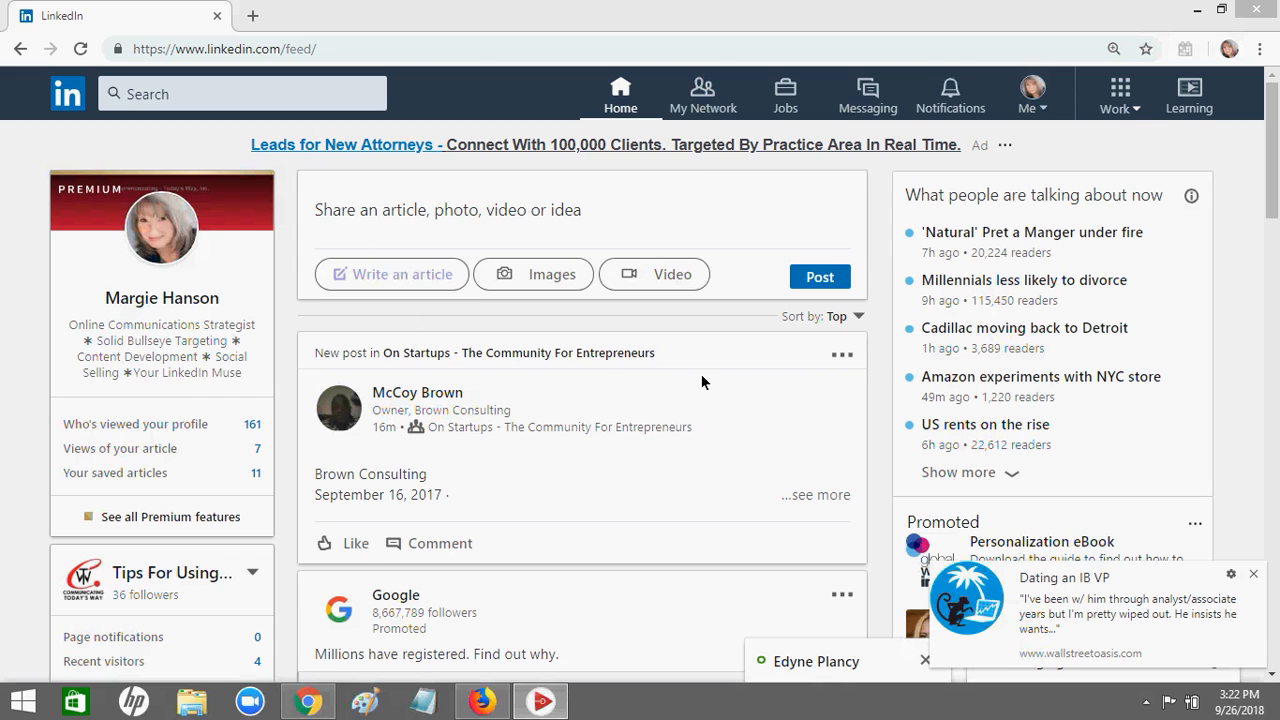
Open a new post draft in the home feed to view its suggested hashtags
{"action": "left_click", "coordinate": [383, 208]}
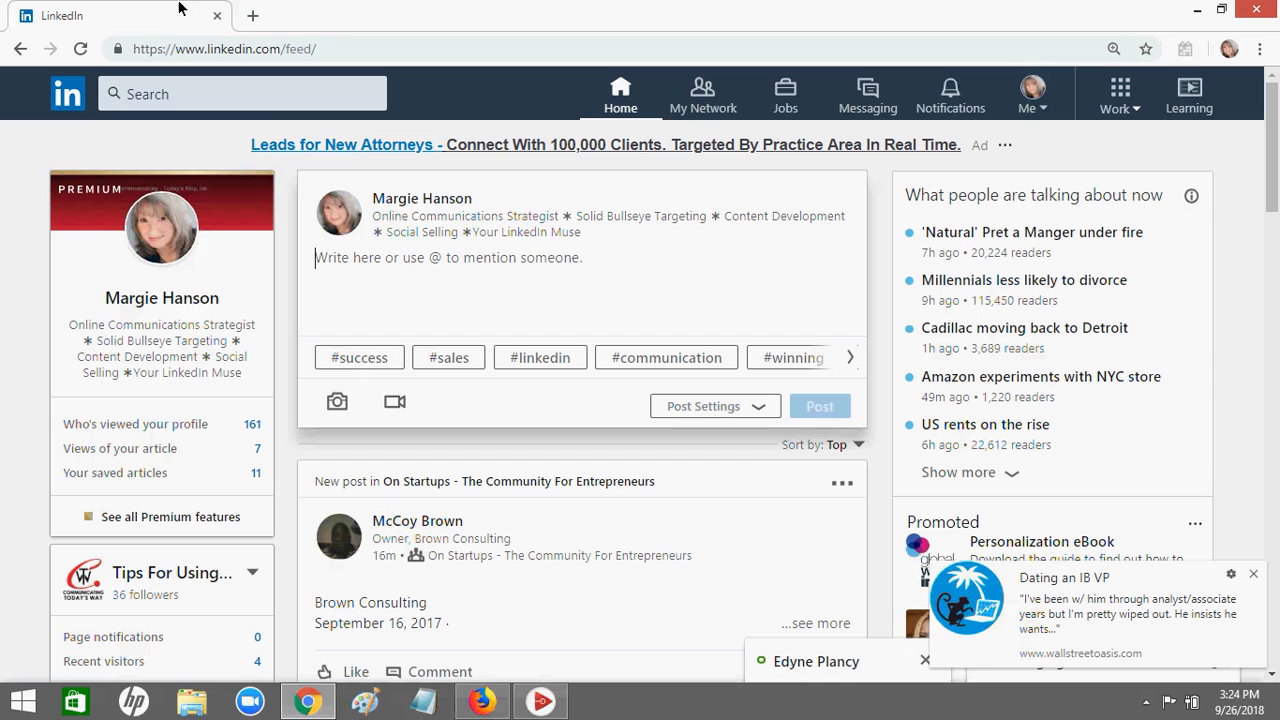
Run the recent search for #goals and limit the results to content
{"action": "left_click", "coordinate": [252, 90]}
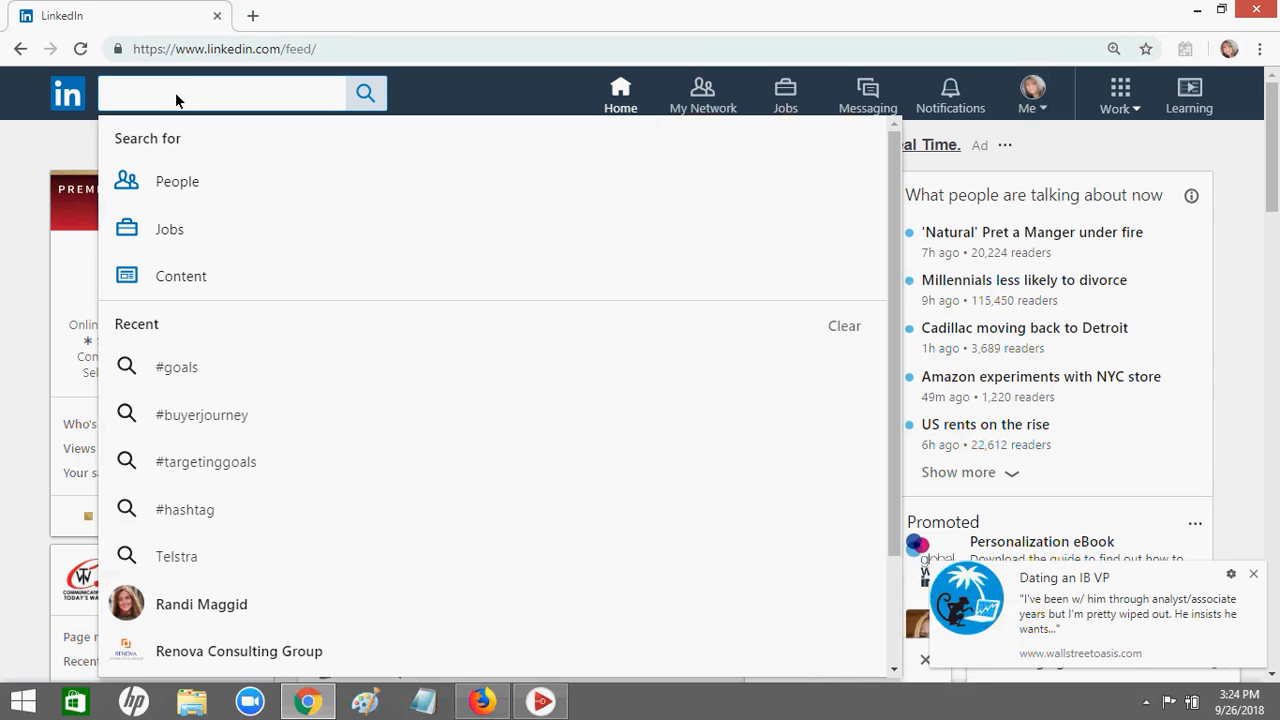
{"action": "left_click", "coordinate": [194, 370]}
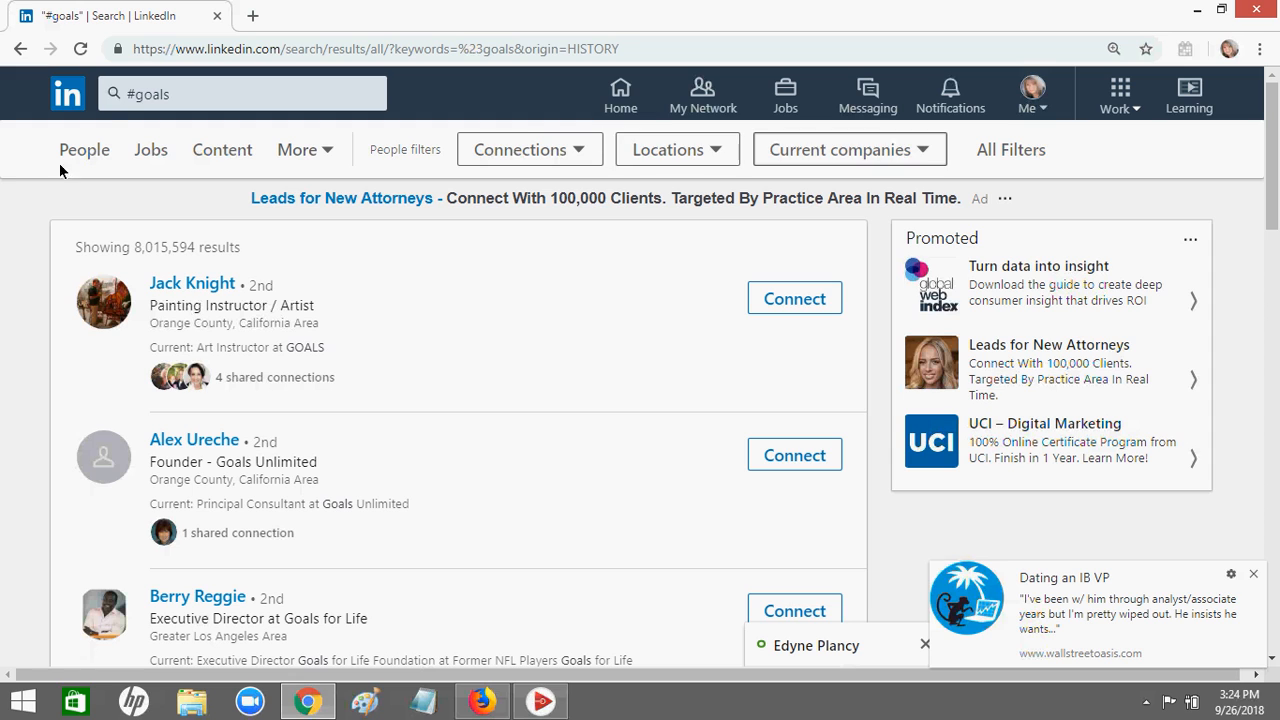
{"action": "left_click", "coordinate": [206, 148]}
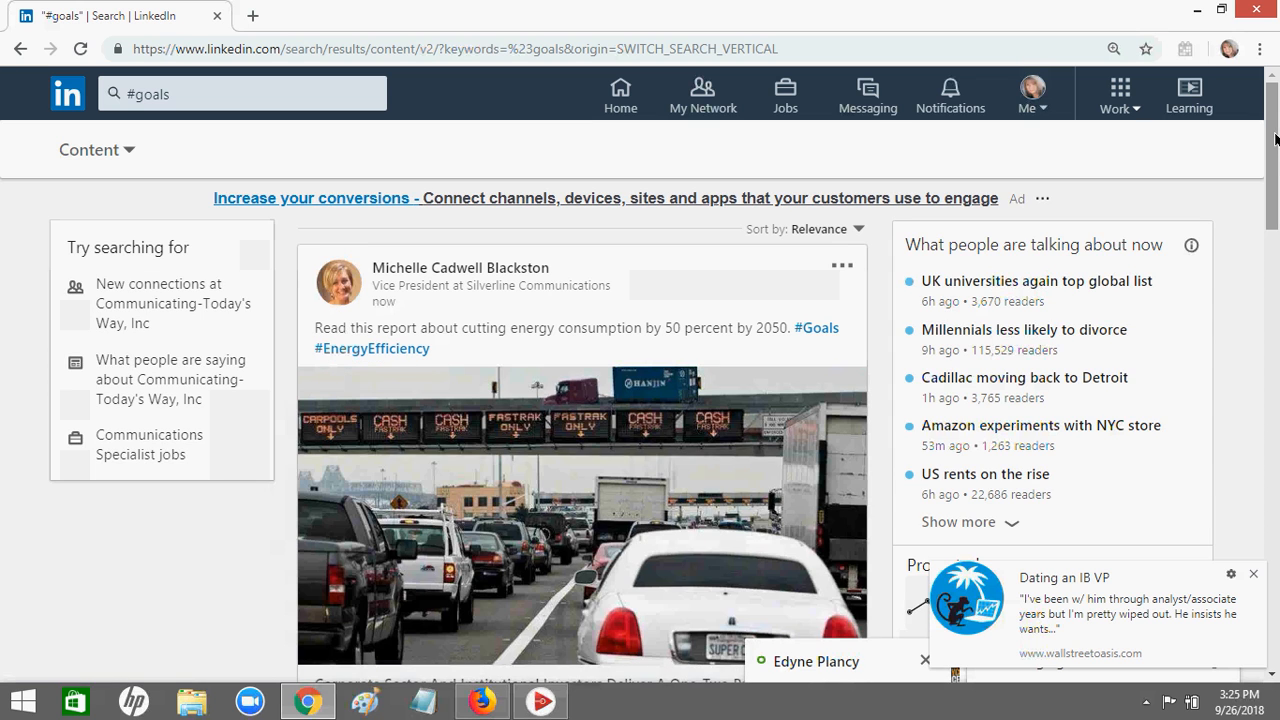
{"action": "left_click_drag", "start_coordinate": [1277, 138], "coordinate": [1245, 150]}
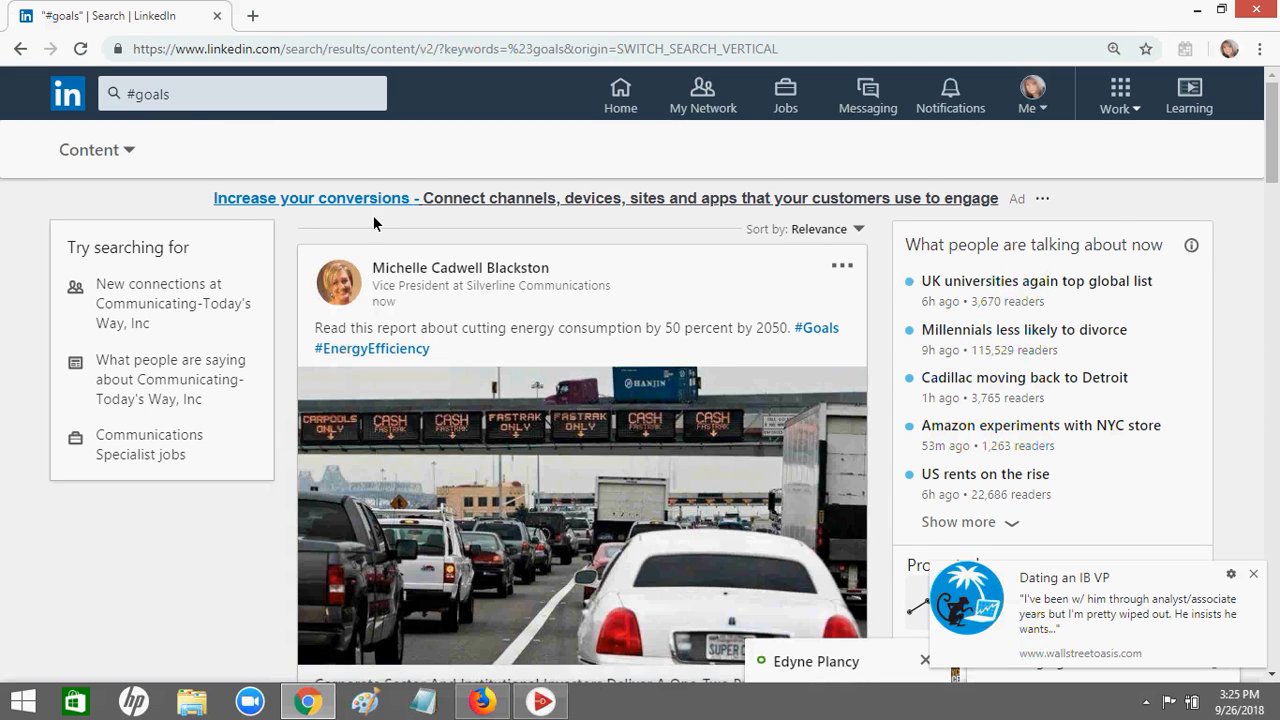
Replace the search term with #time, open the suggested #timemanagement hashtag page and look through its posts
{"action": "left_click", "coordinate": [221, 92]}
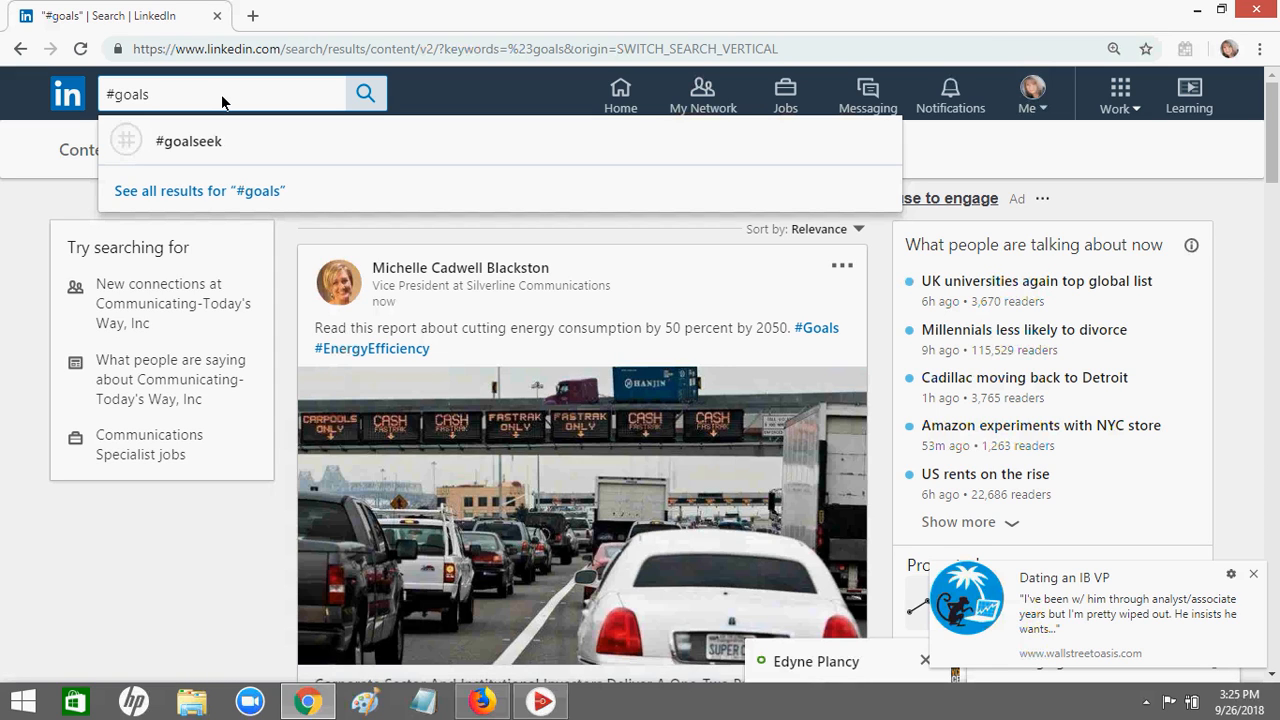
{"action": "key", "text": "BackSpace"}
{"action": "key", "text": "BackSpace"}
{"action": "key", "text": "BackSpace"}
{"action": "key", "text": "BackSpace"}
{"action": "key", "text": "BackSpace"}
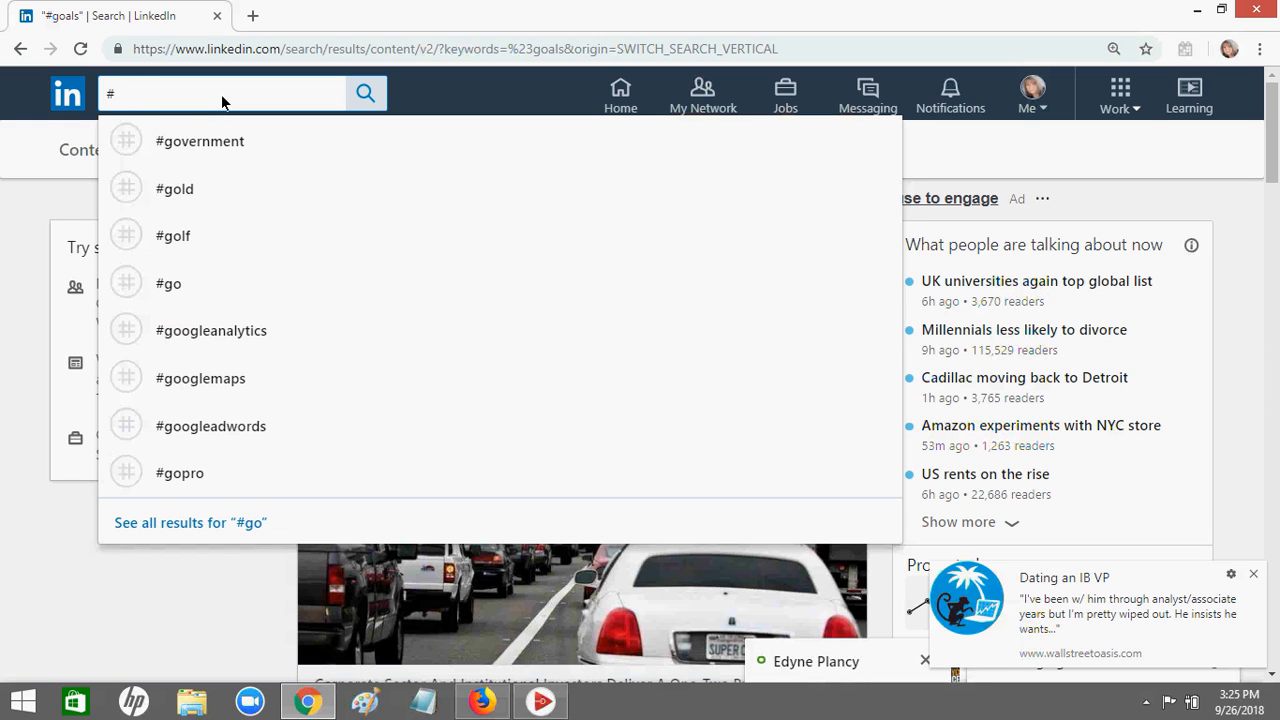
{"action": "type", "text": "time"}
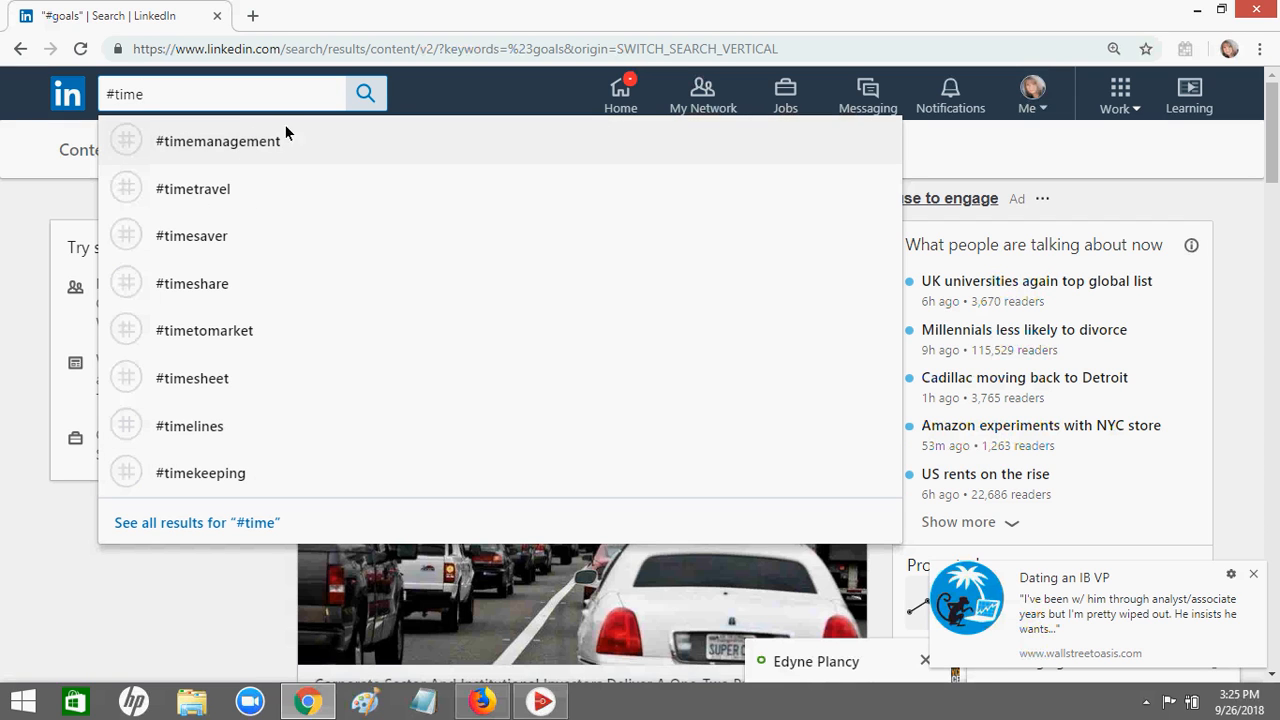
{"action": "left_click", "coordinate": [235, 139]}
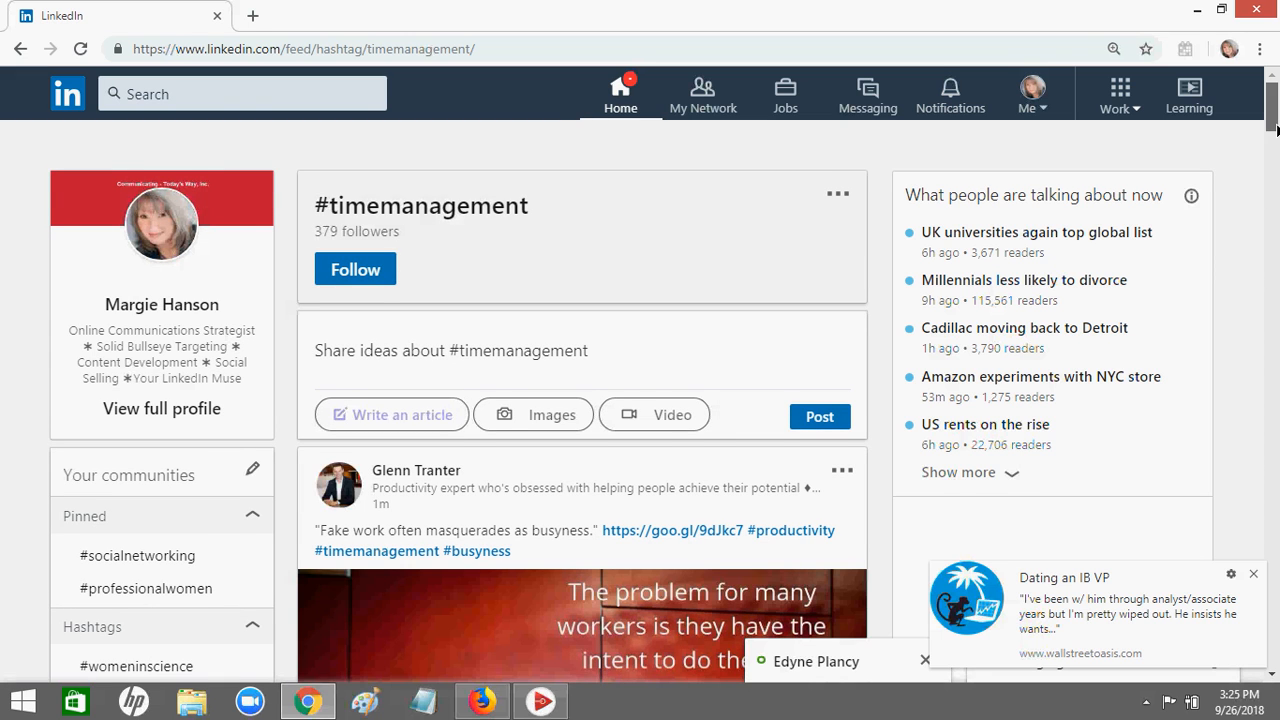
{"action": "scroll", "coordinate": [1272, 131], "scroll_direction": "down", "scroll_amount": 2}
{"action": "scroll", "coordinate": [548, 497], "scroll_direction": "down", "scroll_amount": 2}
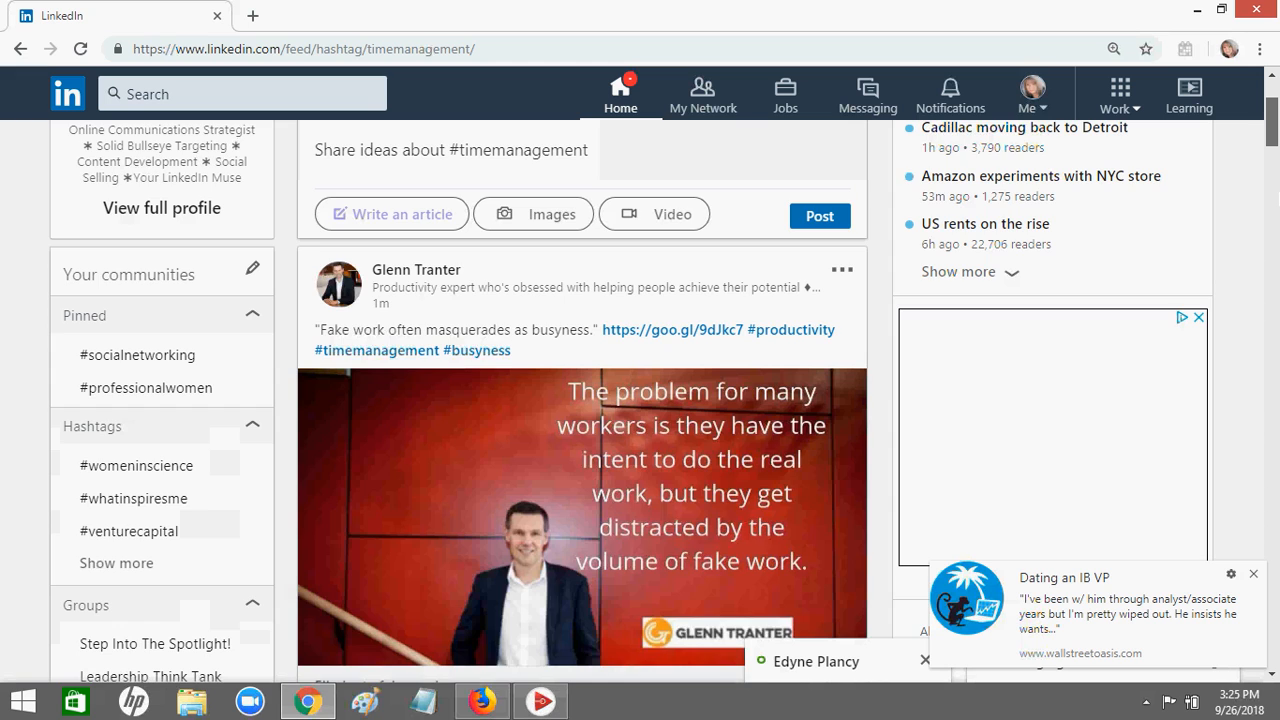
{"action": "scroll", "coordinate": [548, 497], "scroll_direction": "up", "scroll_amount": 3}
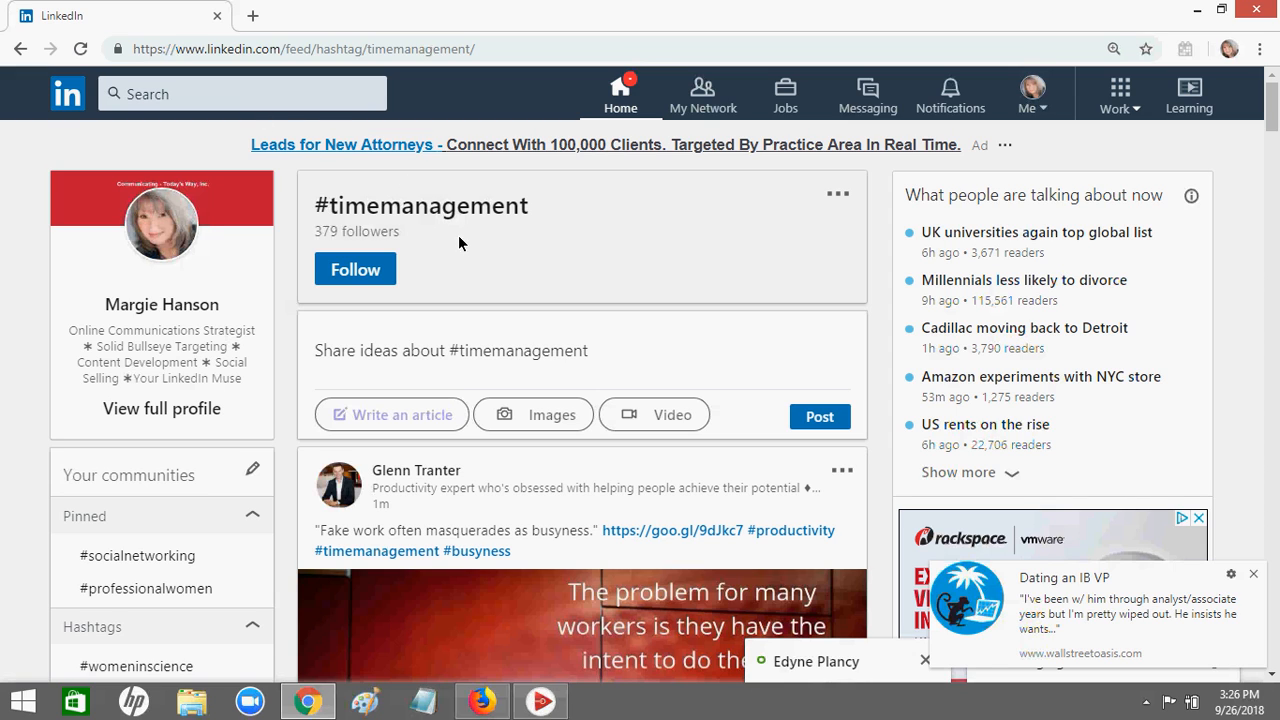
Open Improve my feed from the first post in the home feed and review the recommended hashtags and sources to follow
{"action": "left_click", "coordinate": [620, 95]}
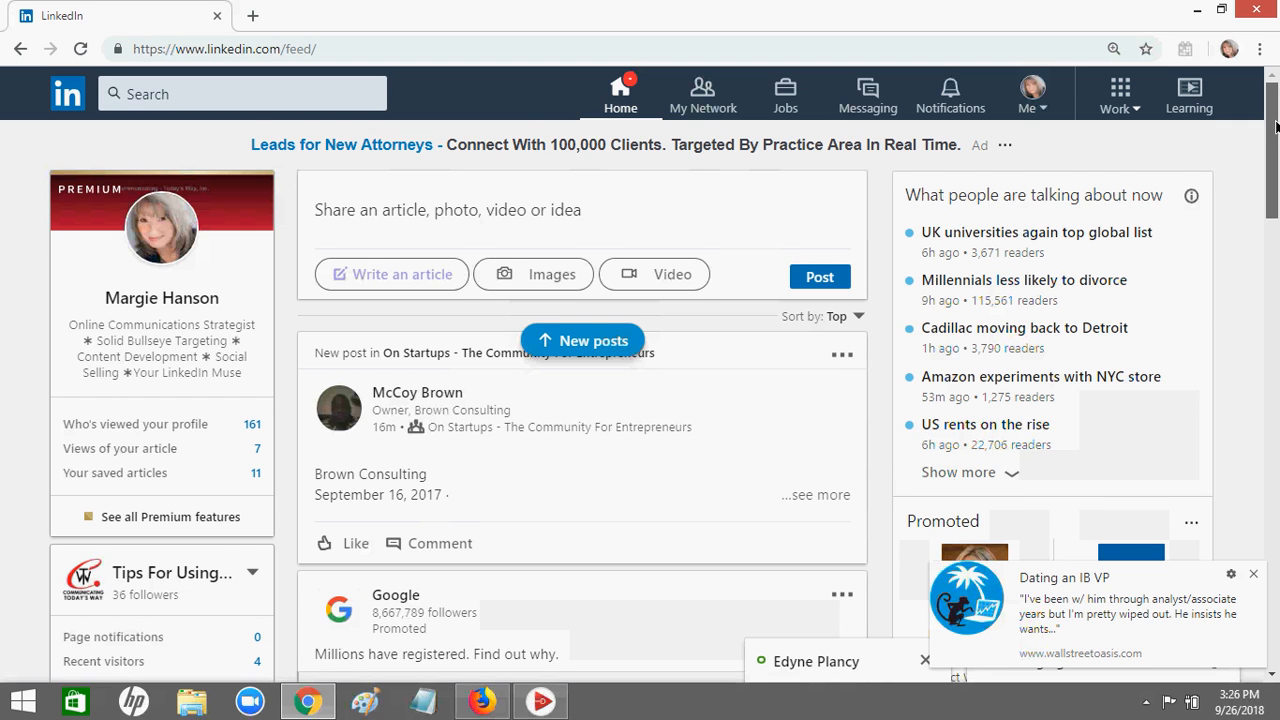
{"action": "left_click_drag", "start_coordinate": [1275, 126], "coordinate": [1275, 136]}
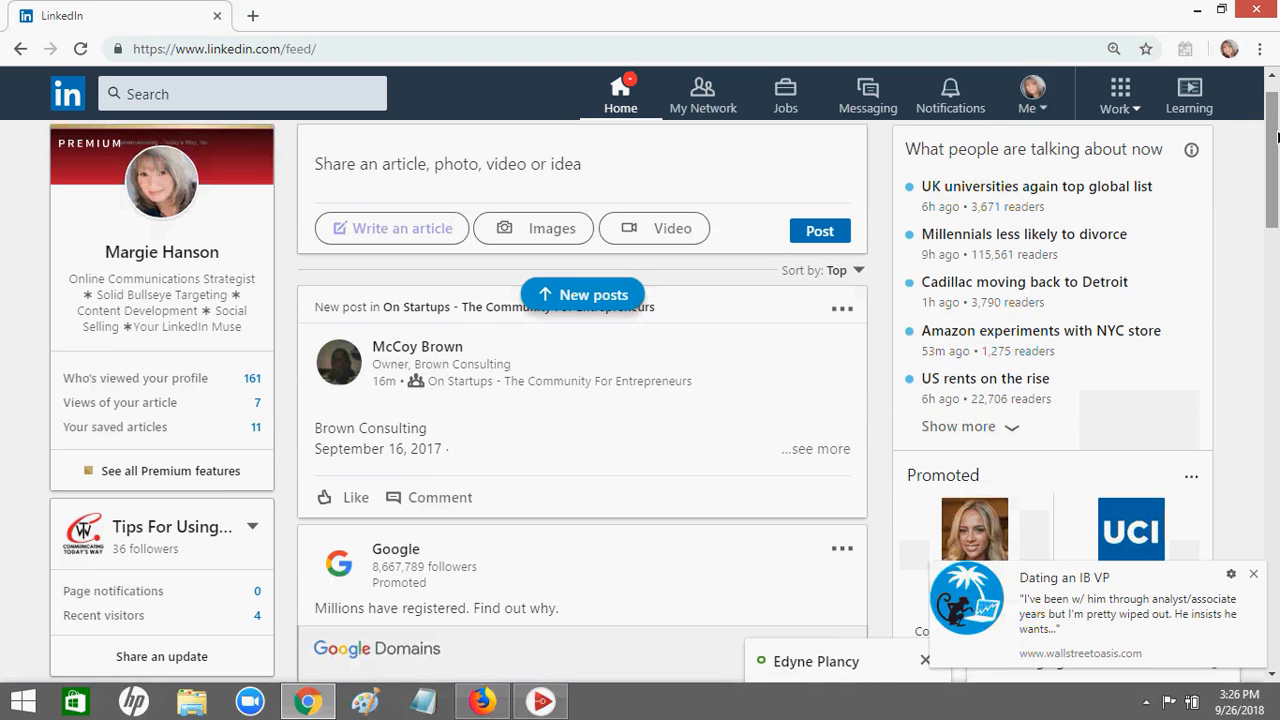
{"action": "left_click", "coordinate": [842, 310]}
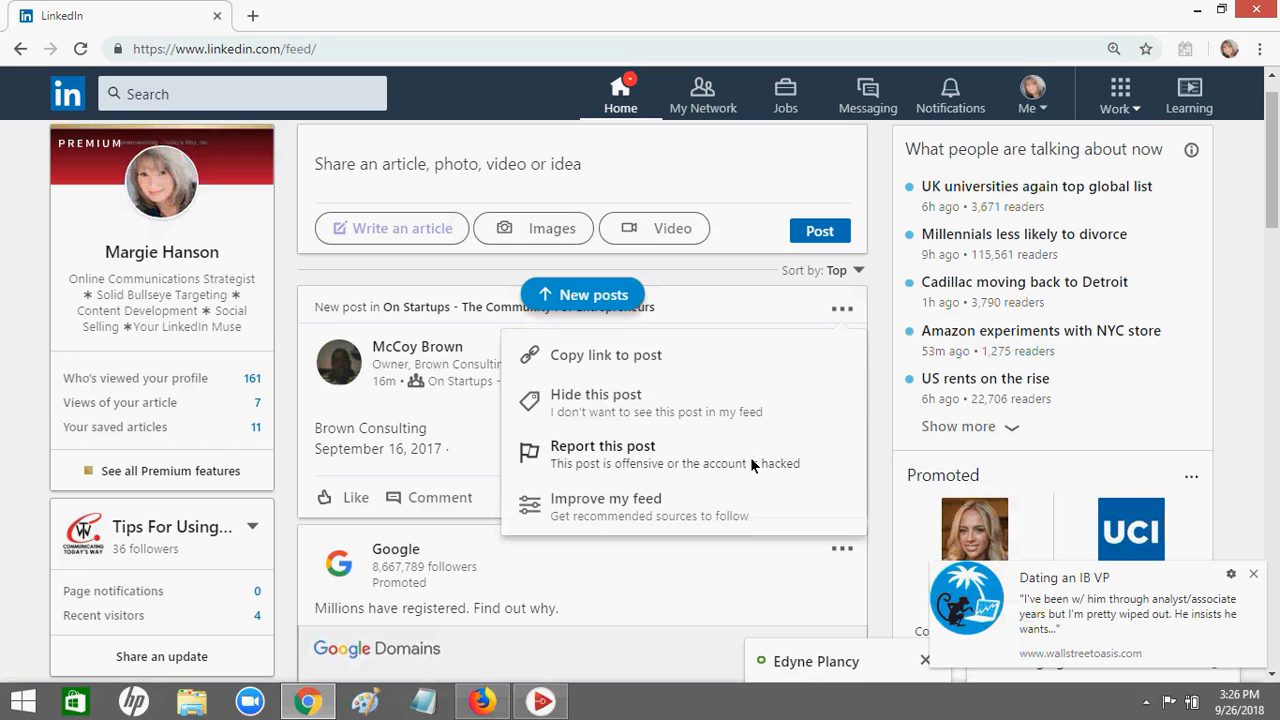
{"action": "left_click", "coordinate": [596, 503]}
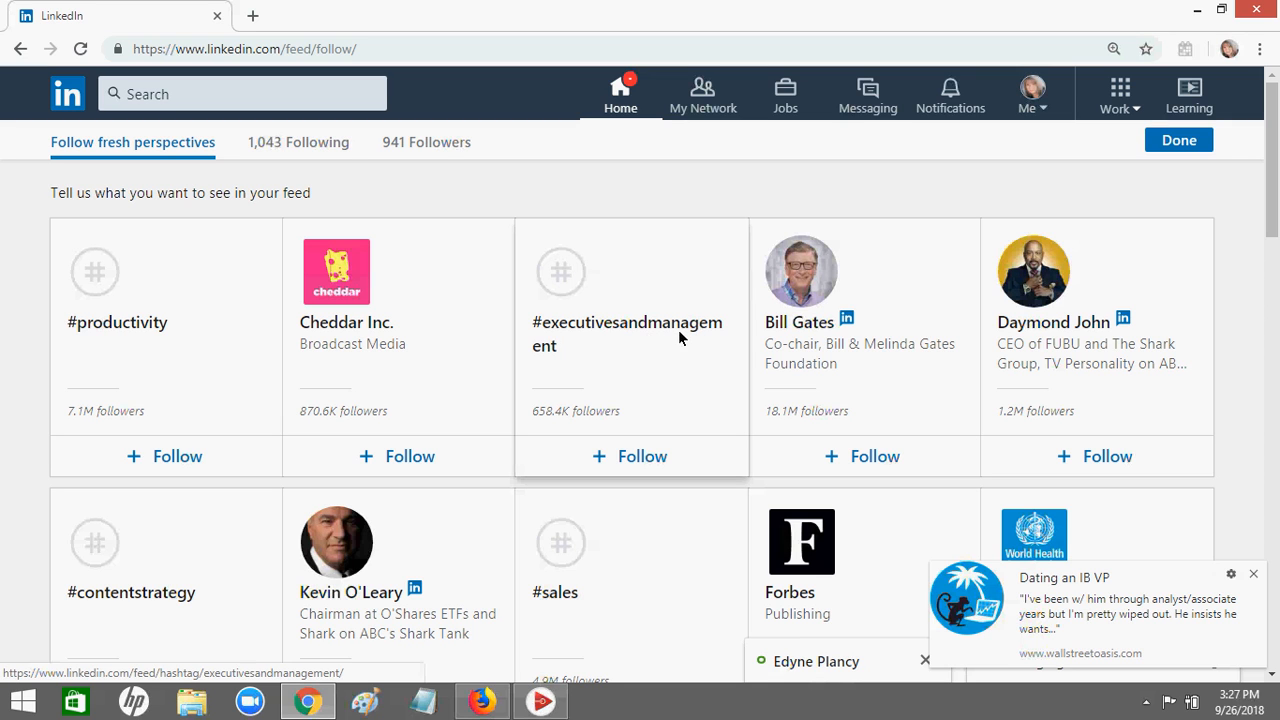
{"action": "scroll", "coordinate": [671, 355], "scroll_direction": "down", "scroll_amount": 3}
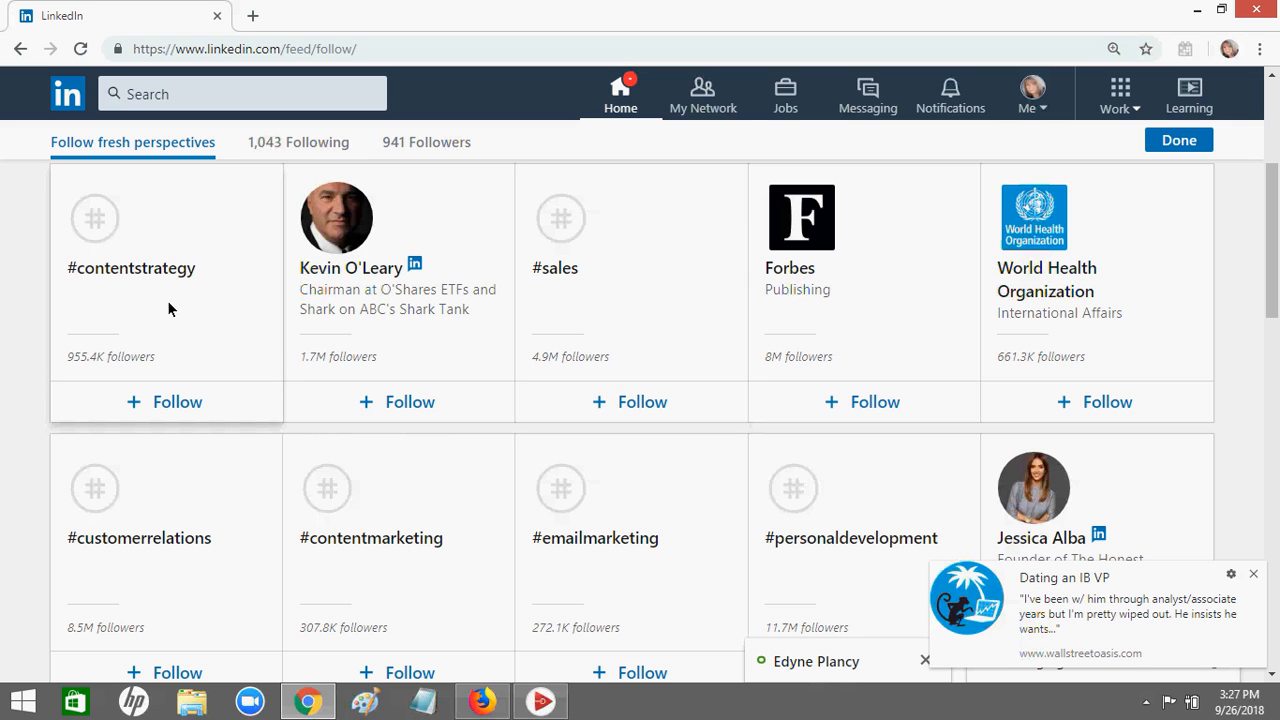
{"action": "scroll", "coordinate": [1273, 240], "scroll_direction": "down", "scroll_amount": 2}
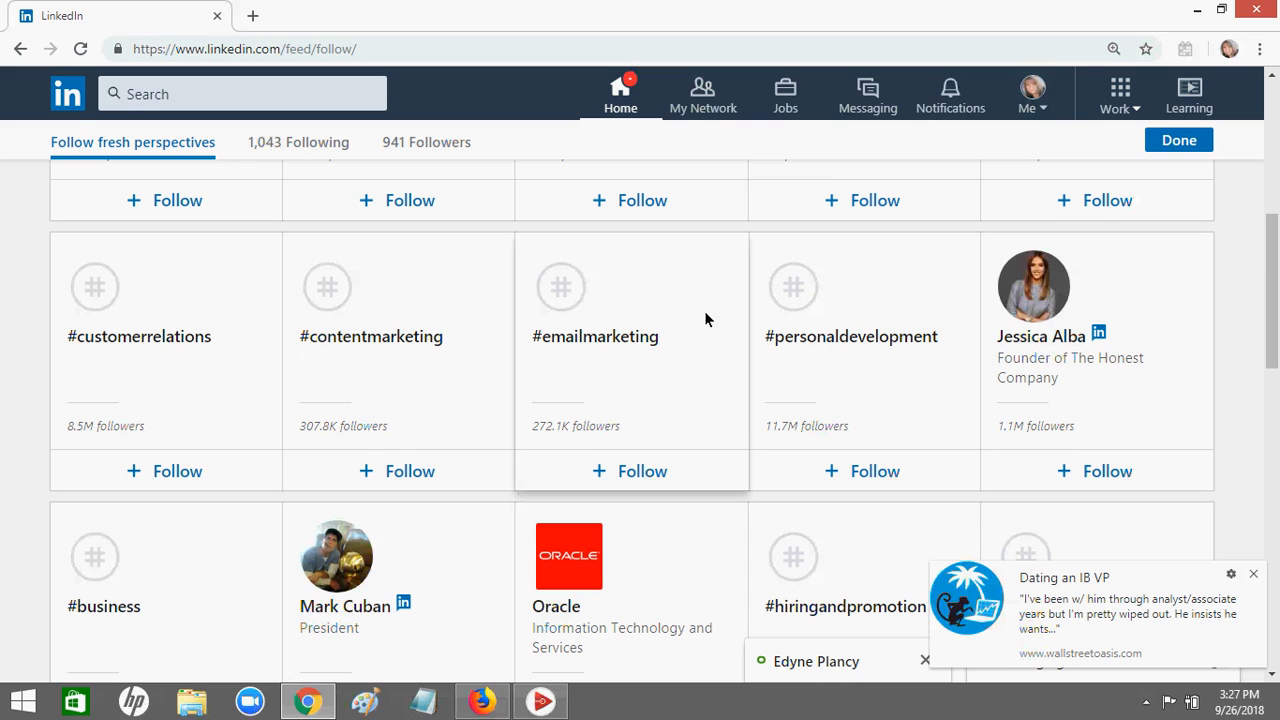
{"action": "scroll", "coordinate": [1275, 335], "scroll_direction": "down", "scroll_amount": 1}
{"action": "scroll", "coordinate": [1258, 285], "scroll_direction": "up", "scroll_amount": 3}
{"action": "scroll", "coordinate": [1255, 270], "scroll_direction": "up", "scroll_amount": 4}
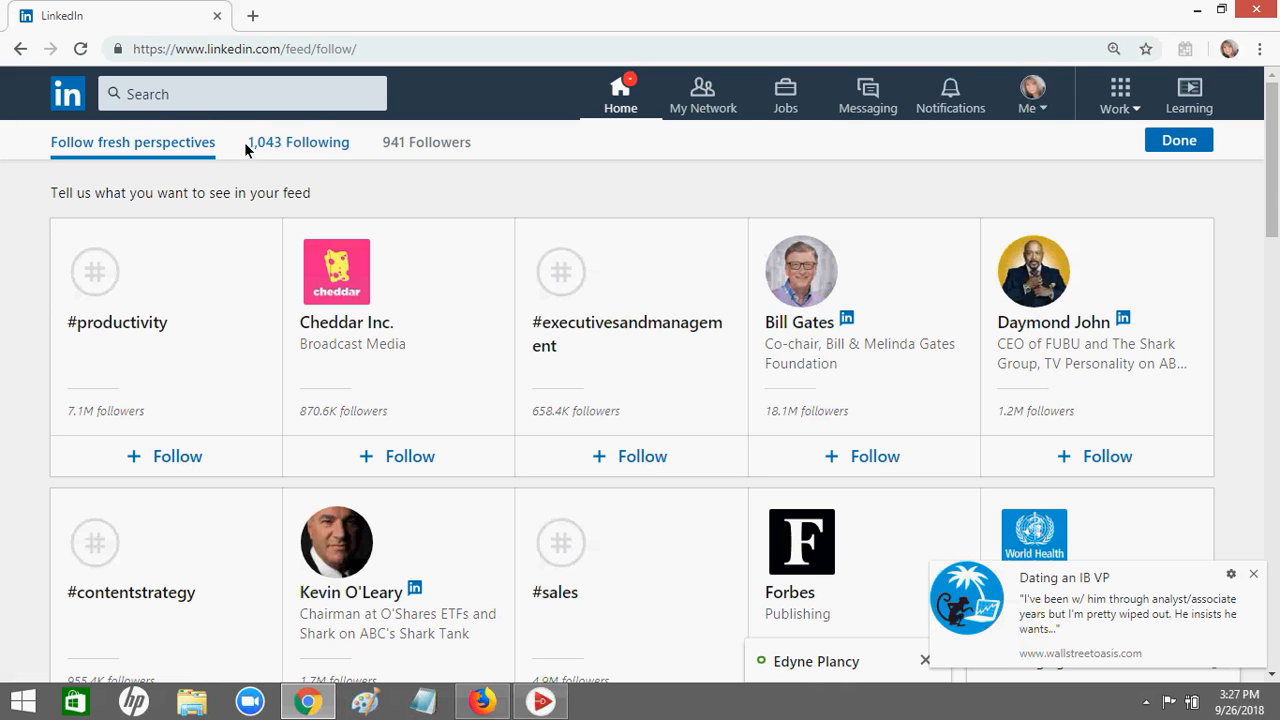
Show the list of followed sources, filter it by Hashtags and look through the followed hashtags
{"action": "left_click", "coordinate": [341, 148]}
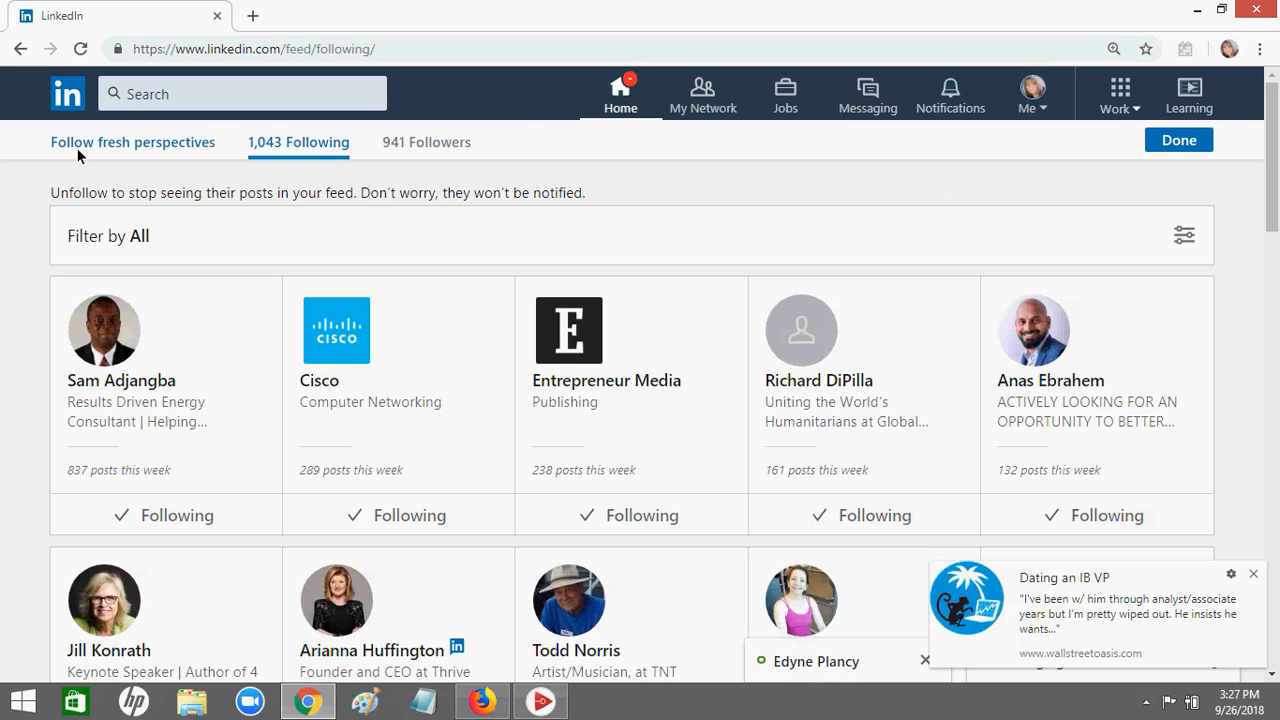
{"action": "scroll", "coordinate": [1277, 457], "scroll_direction": "down", "scroll_amount": 8}
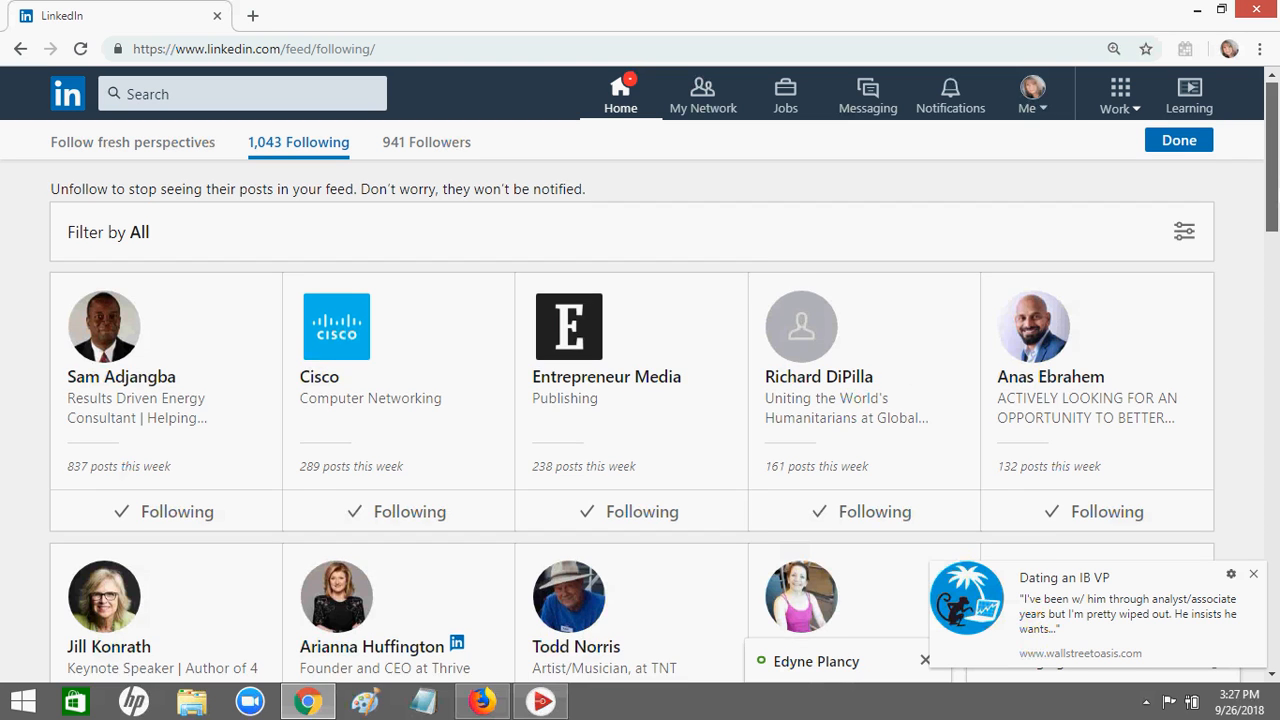
{"action": "left_click_drag", "start_coordinate": [1277, 457], "coordinate": [1274, 125]}
{"action": "left_click_drag", "start_coordinate": [1275, 190], "coordinate": [1276, 168]}
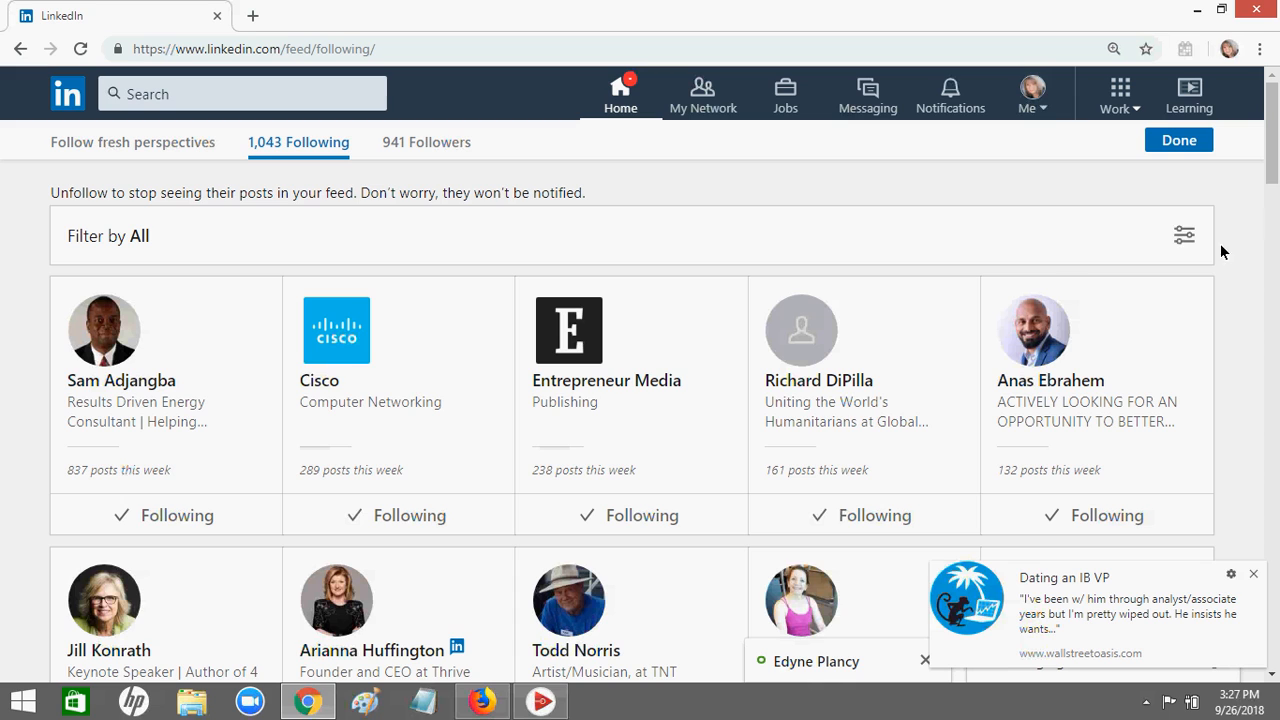
{"action": "left_click", "coordinate": [1193, 235]}
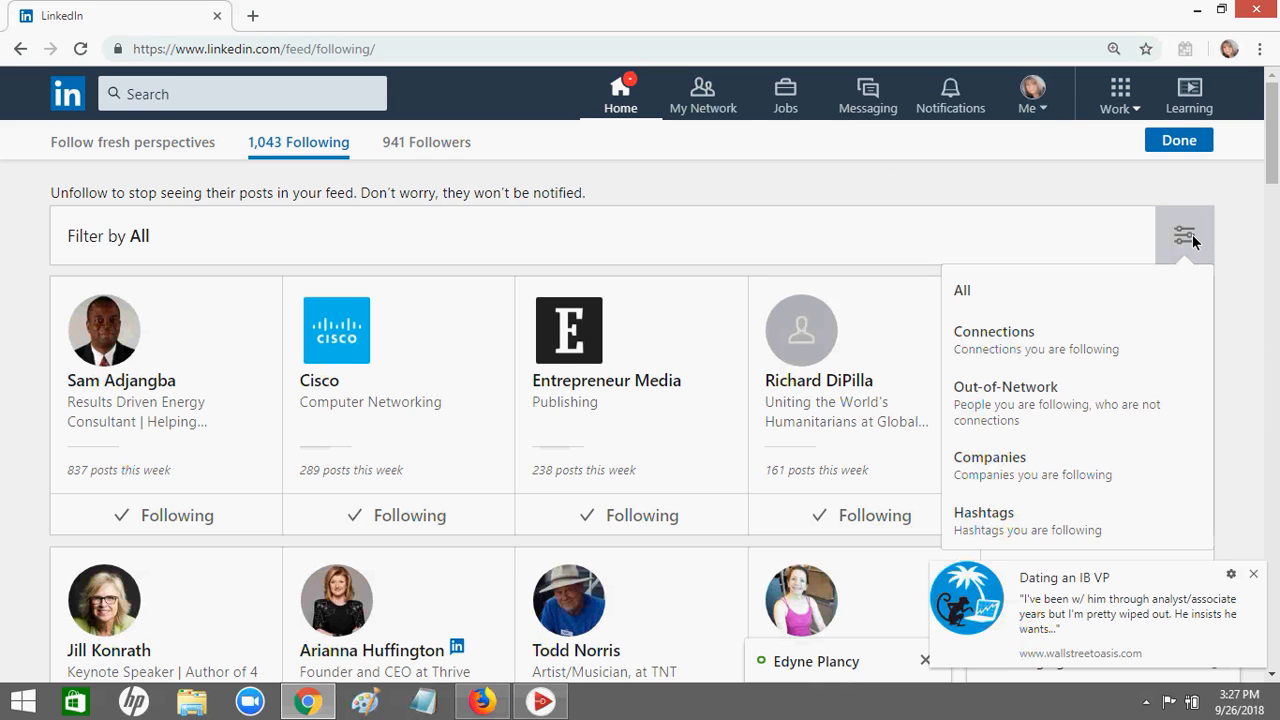
{"action": "left_click", "coordinate": [1000, 525]}
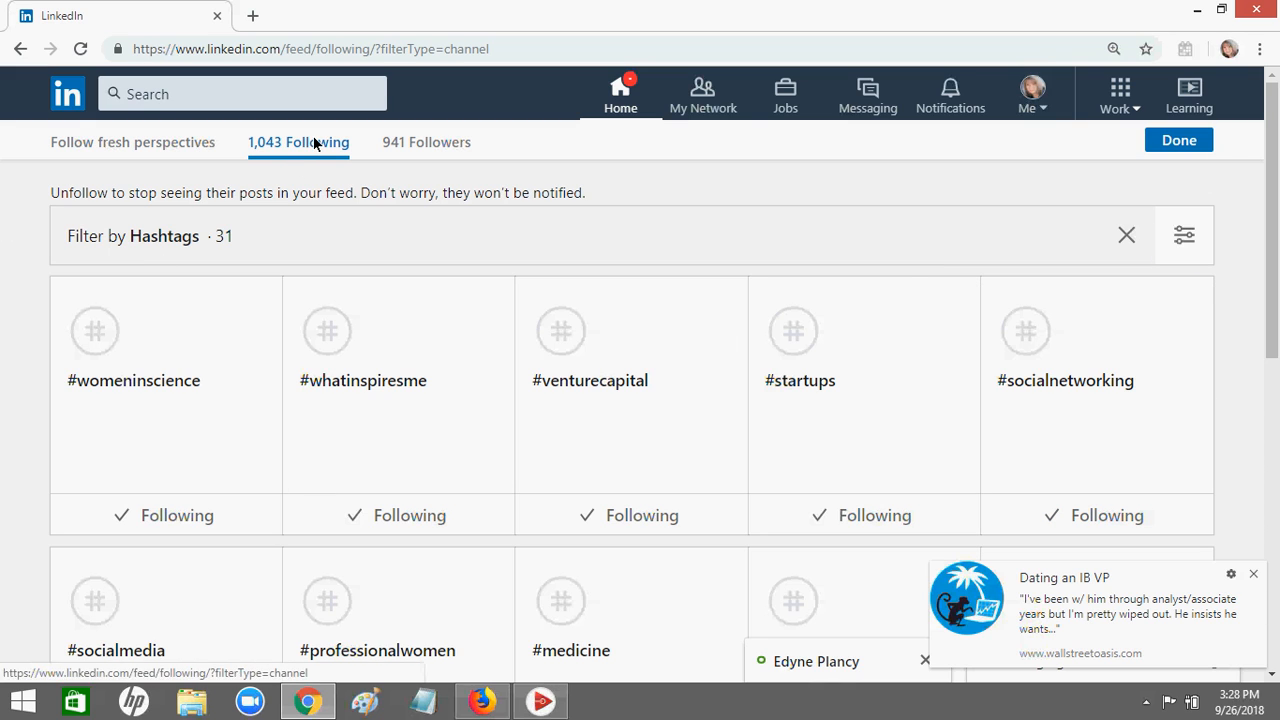
{"action": "mouse_move", "coordinate": [1273, 203]}
{"action": "left_mouse_down"}
{"action": "mouse_move", "coordinate": [1273, 246]}
{"action": "mouse_move", "coordinate": [1273, 203]}
{"action": "left_mouse_up"}
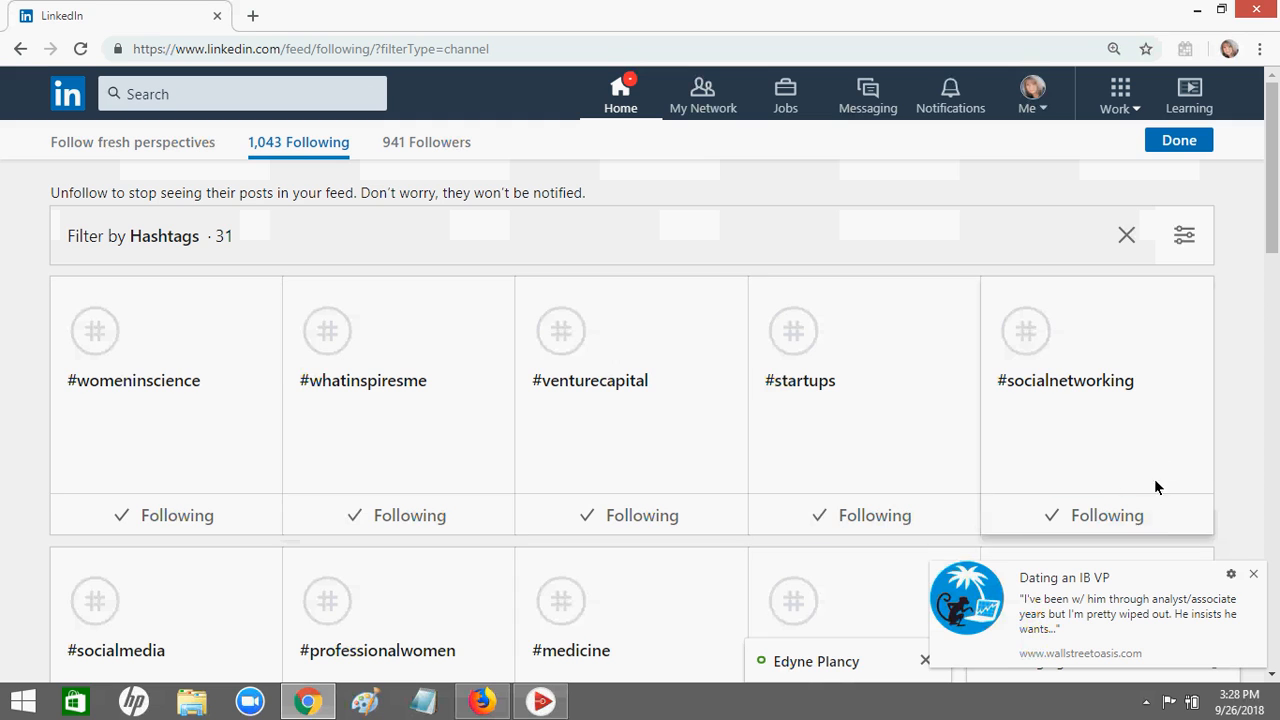
{"action": "left_click_drag", "start_coordinate": [1276, 217], "coordinate": [1276, 226]}
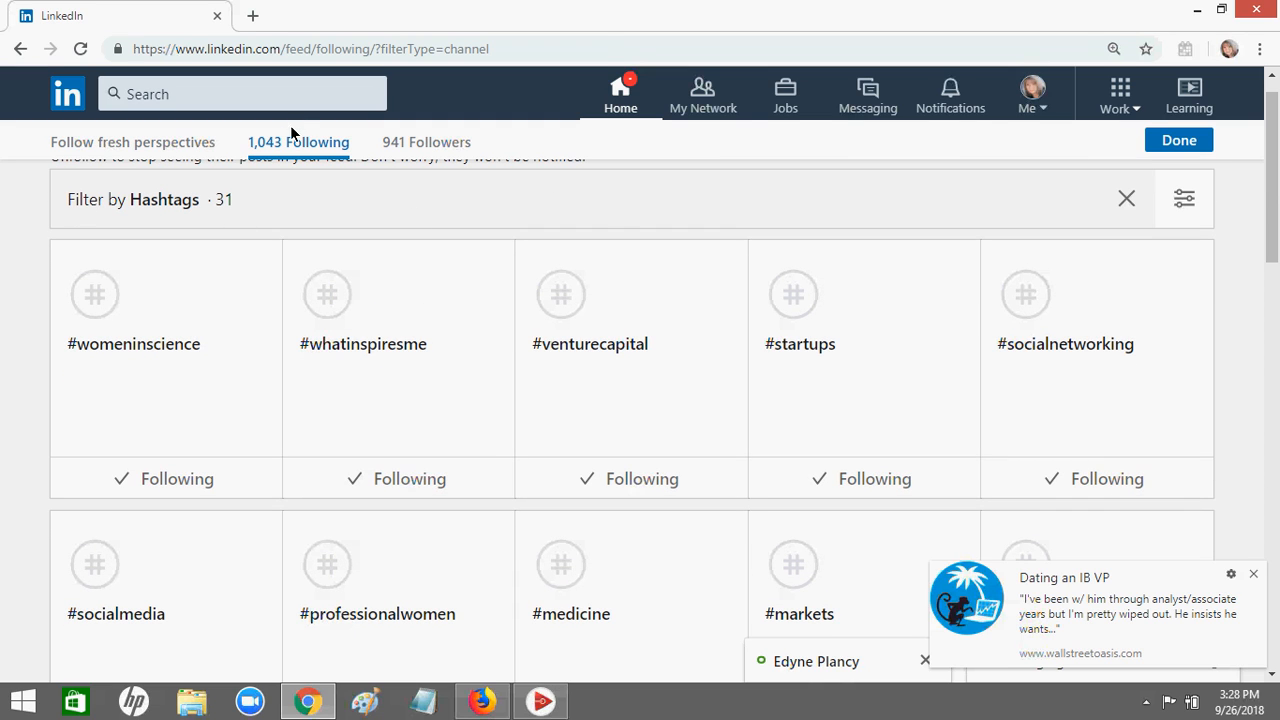
Open the list of followed hashtags from the My Network page
{"action": "left_click", "coordinate": [713, 98]}
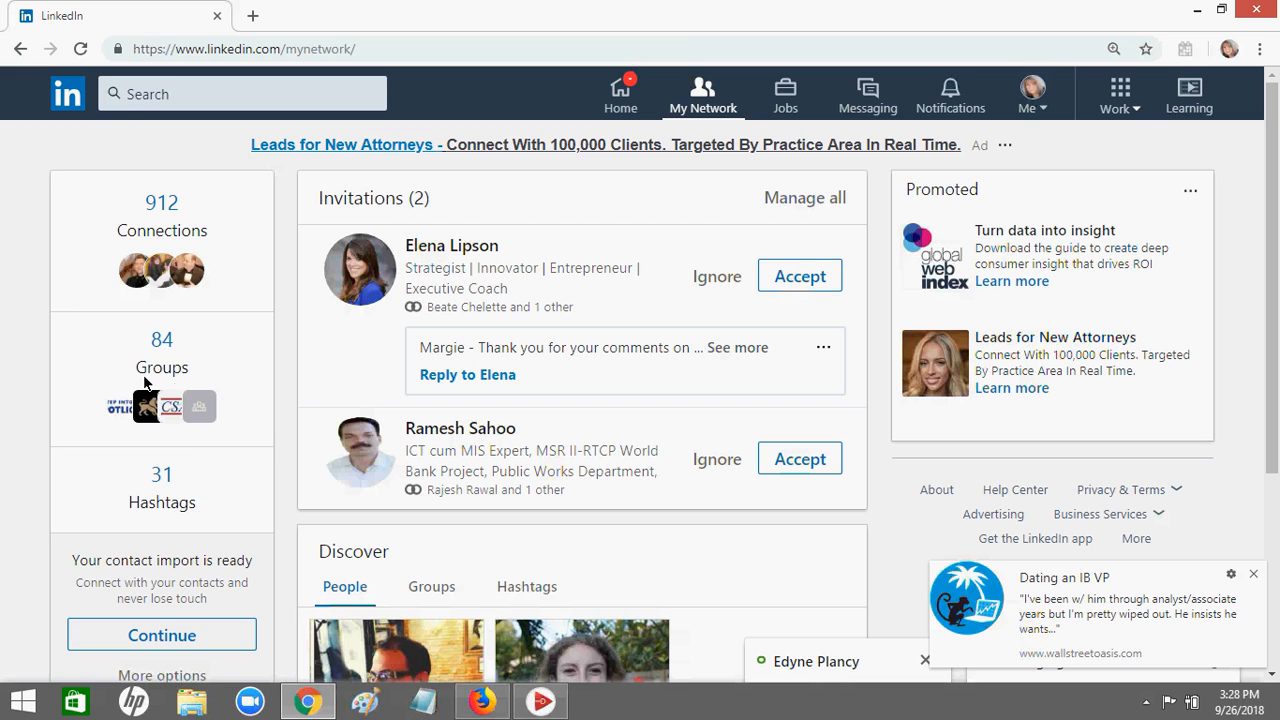
{"action": "left_click", "coordinate": [158, 475]}
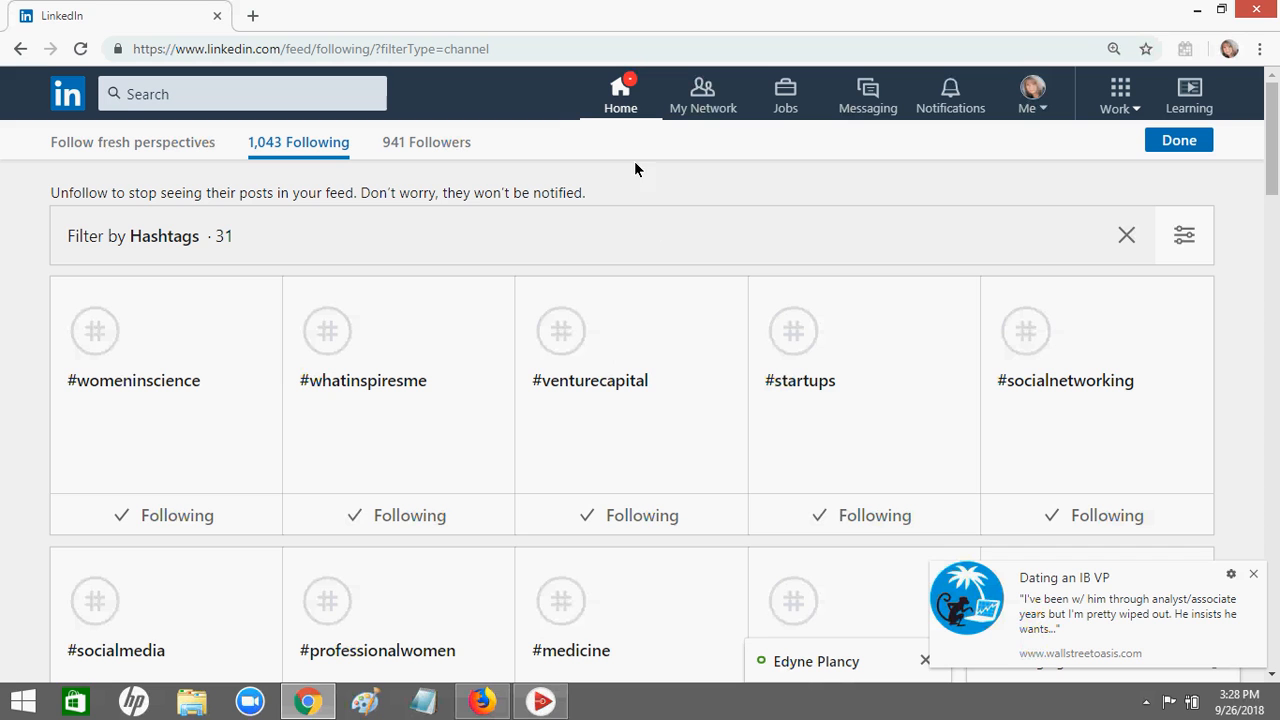
Return to the home feed, review the hashtags available for pinning in Manage communities, and close the dialog
{"action": "left_click", "coordinate": [611, 106]}
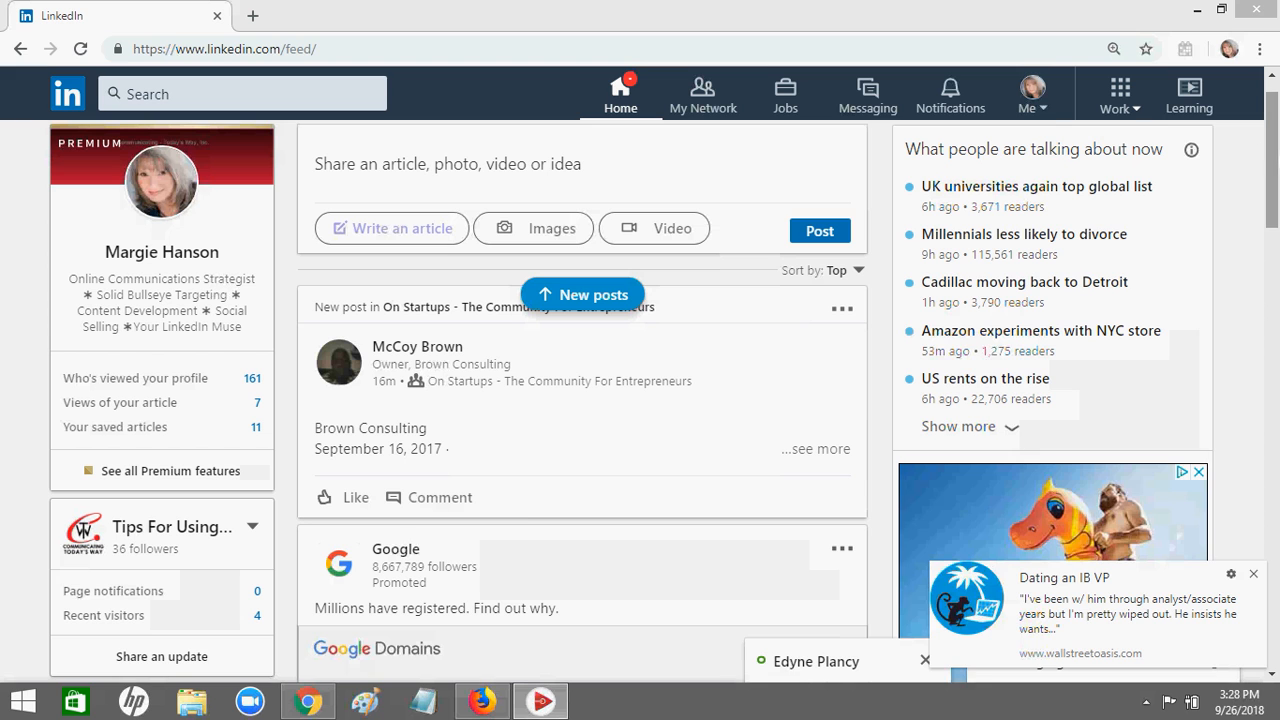
{"action": "scroll", "coordinate": [640, 400], "scroll_direction": "down", "scroll_amount": 1}
{"action": "scroll", "coordinate": [786, 560], "scroll_direction": "down", "scroll_amount": 3}
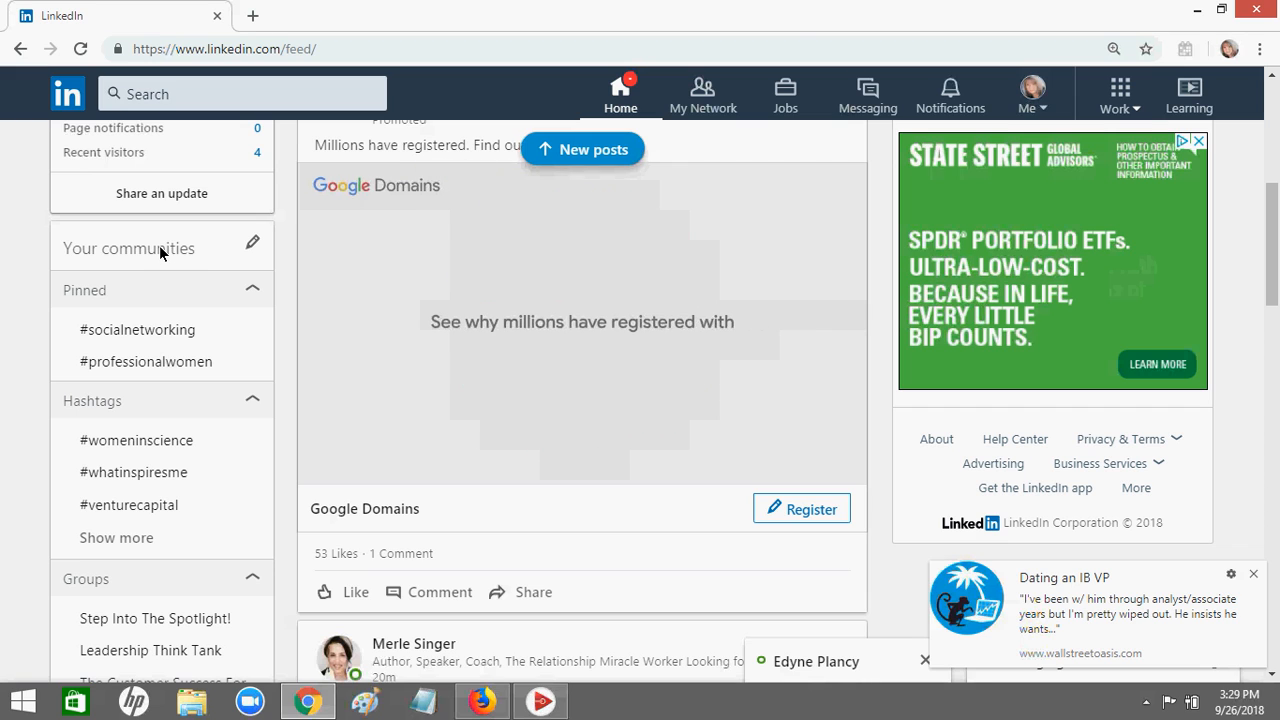
{"action": "left_click", "coordinate": [252, 246]}
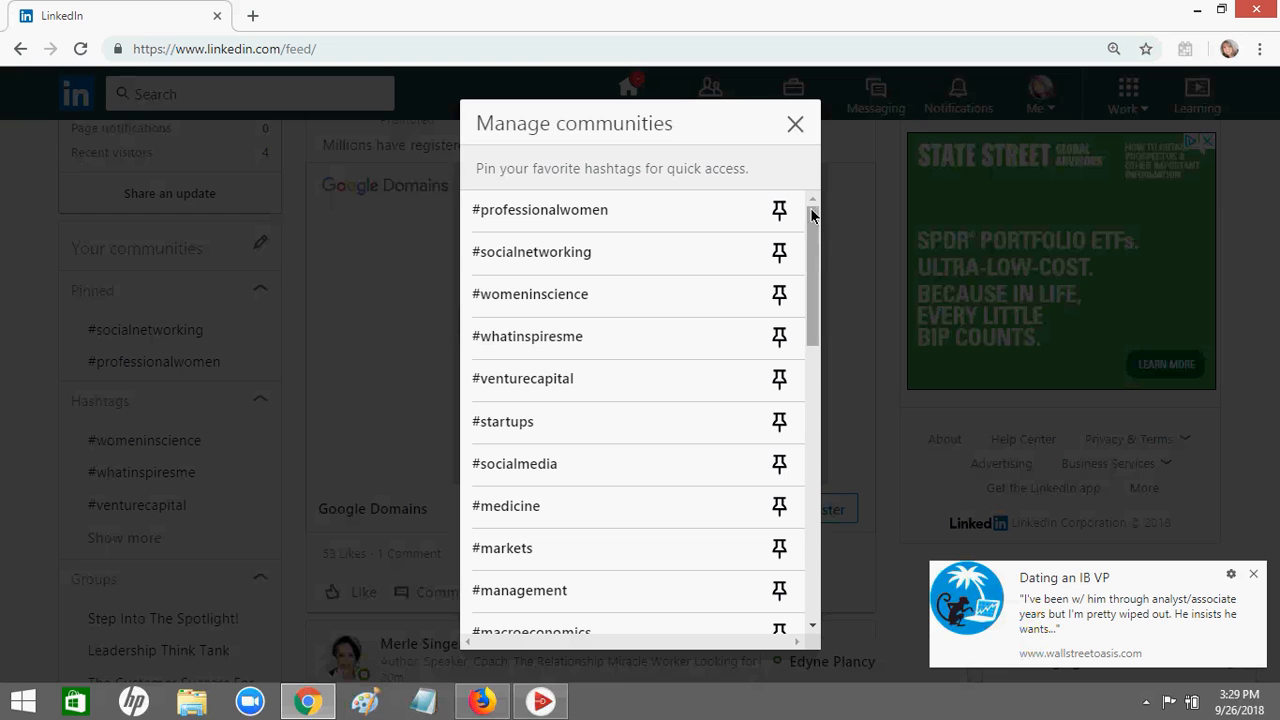
{"action": "scroll", "coordinate": [800, 294], "scroll_direction": "down", "scroll_amount": 1}
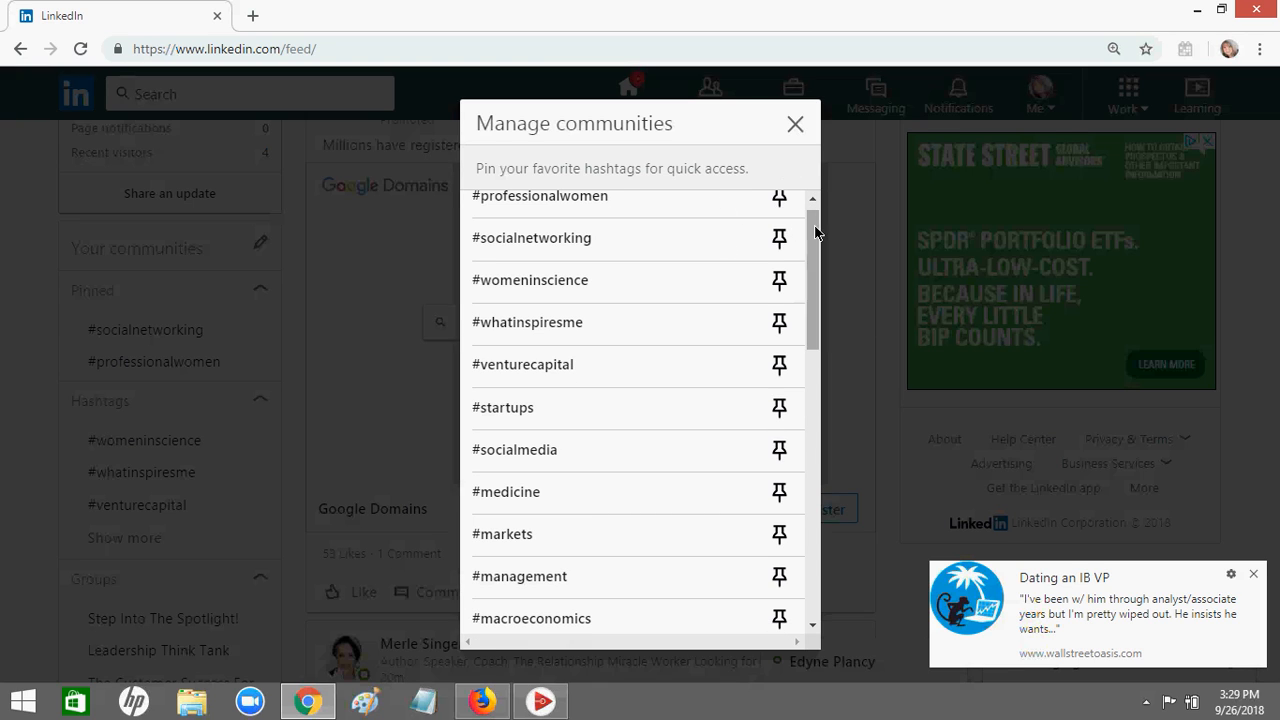
{"action": "left_click_drag", "start_coordinate": [815, 226], "coordinate": [818, 189]}
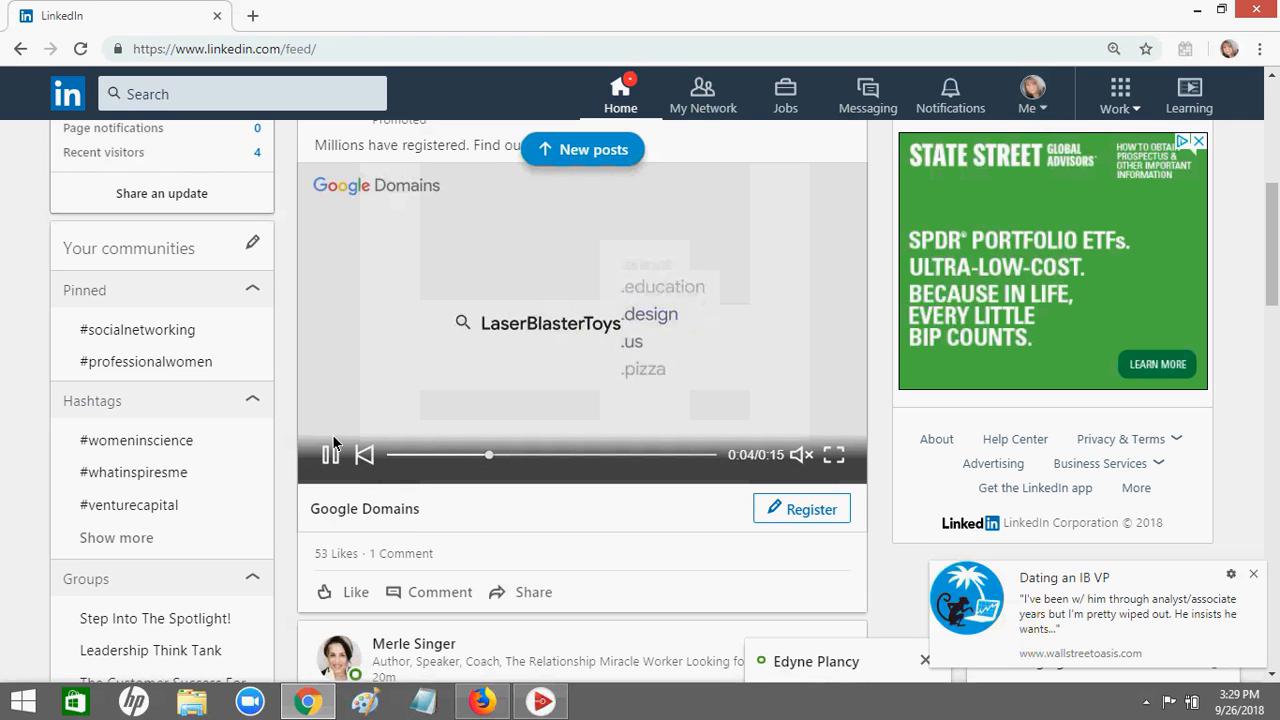
Open the pinned #socialnetworking hashtag from Your communities and look through its posts
{"action": "left_click", "coordinate": [117, 332]}
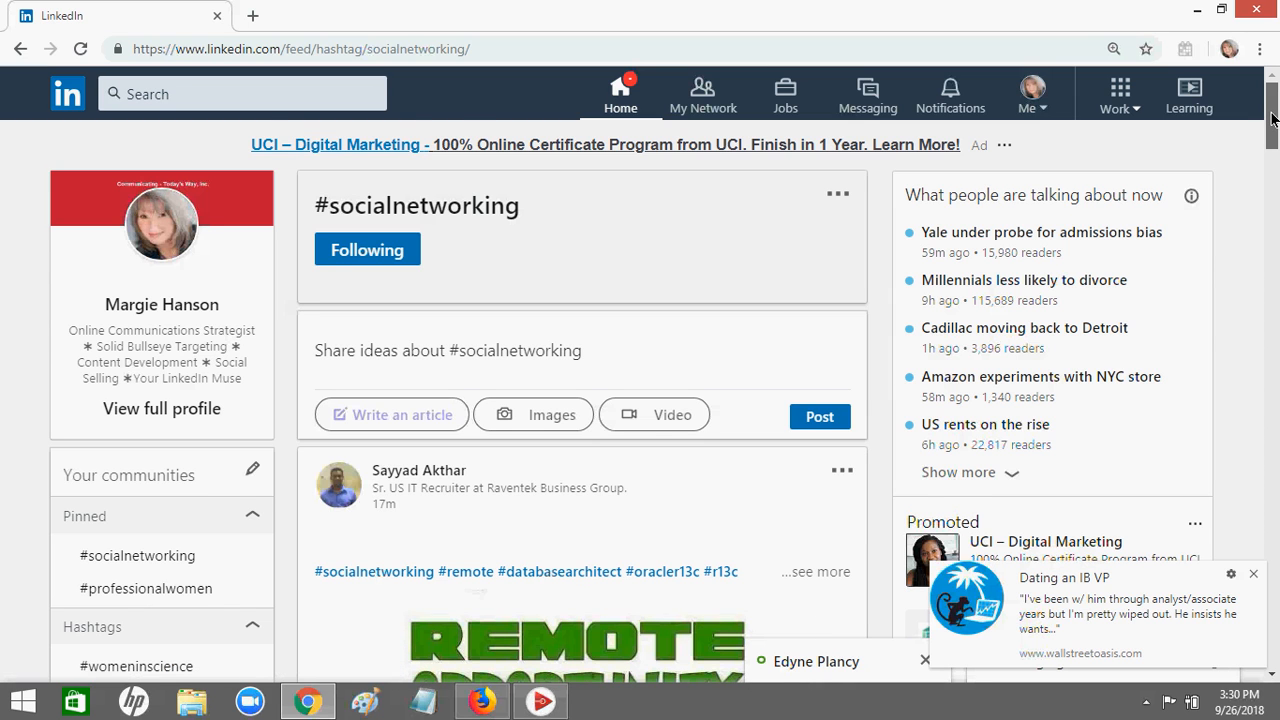
{"action": "scroll", "coordinate": [1273, 125], "scroll_direction": "down", "scroll_amount": 3}
{"action": "scroll", "coordinate": [582, 400], "scroll_direction": "down", "scroll_amount": 2}
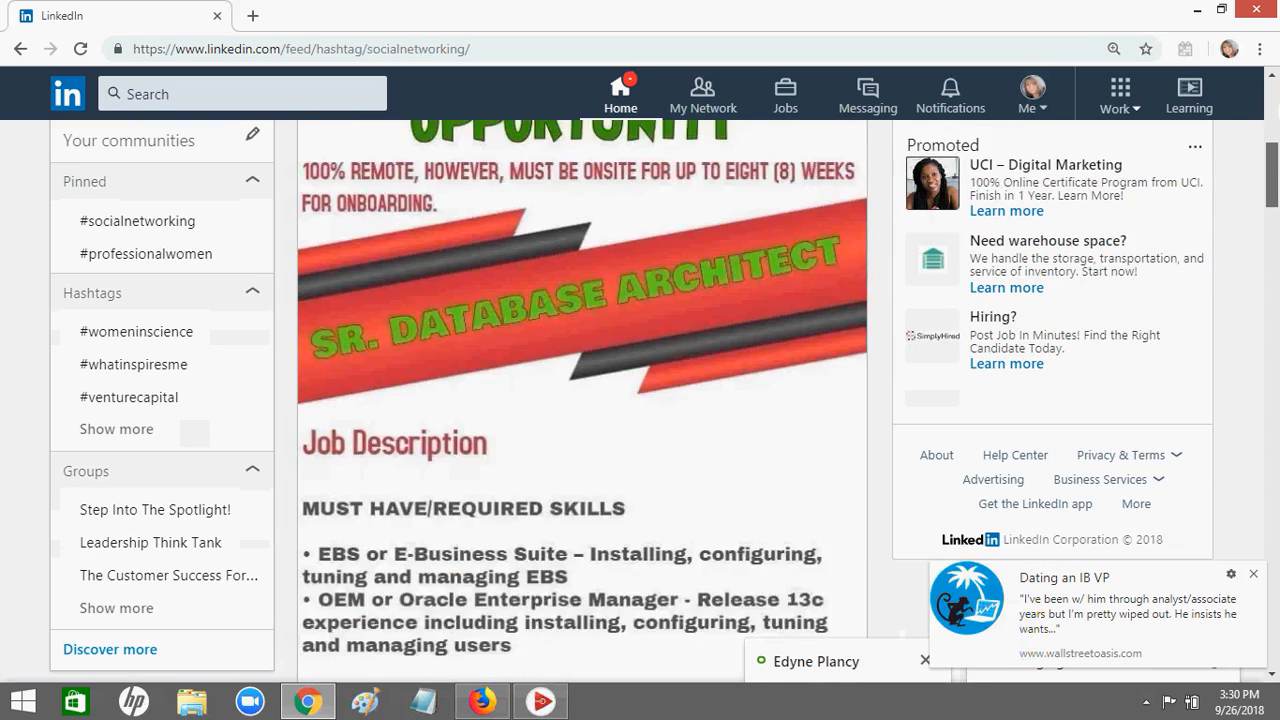
{"action": "scroll", "coordinate": [102, 414], "scroll_direction": "up", "scroll_amount": 5}
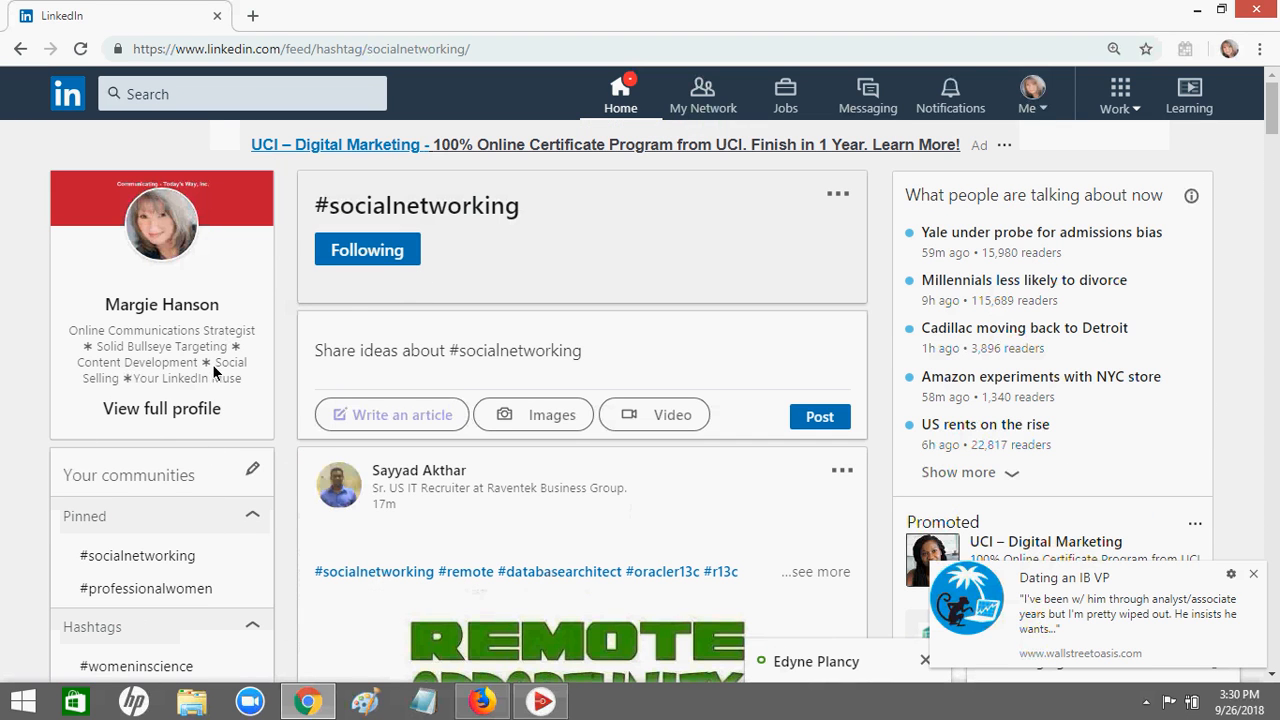
Look through the #socialnetworking posts, expand the Hashtags list in Your communities, and open the full list of followed hashtags
{"action": "left_click_drag", "start_coordinate": [1273, 110], "coordinate": [1273, 143]}
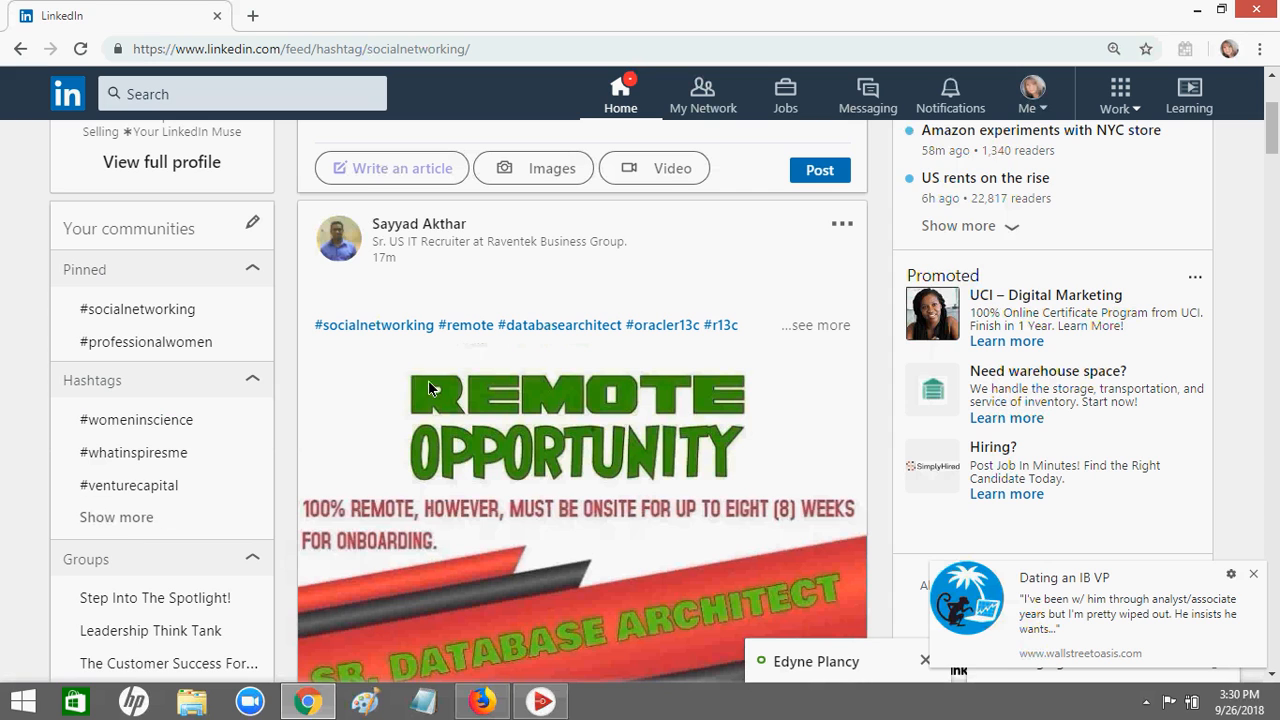
{"action": "scroll", "coordinate": [1271, 130], "scroll_direction": "down", "scroll_amount": 1}
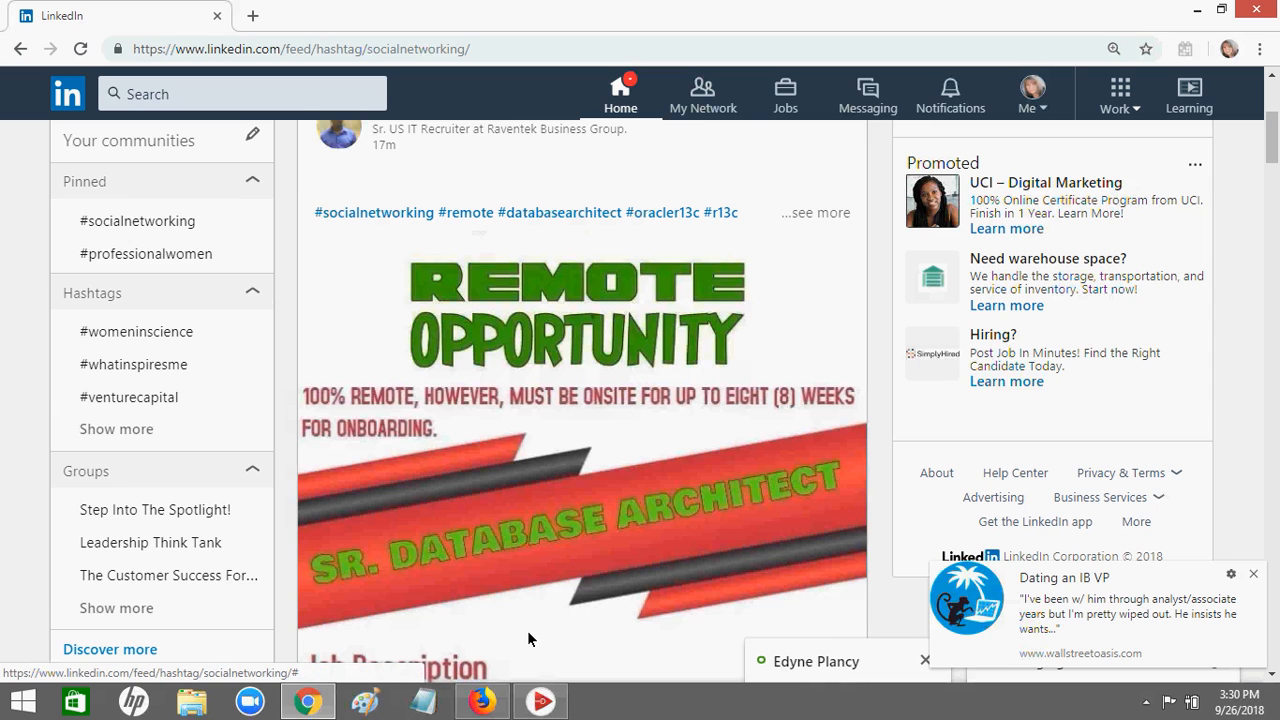
{"action": "left_click", "coordinate": [112, 432]}
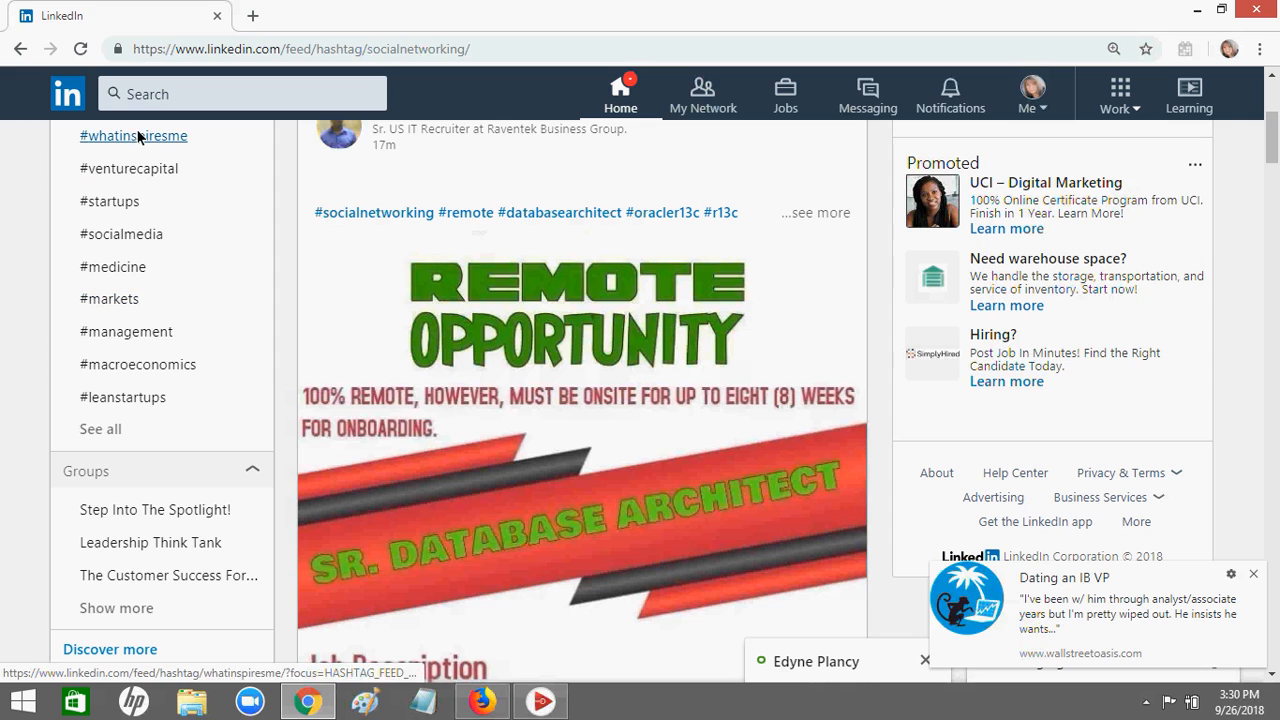
{"action": "left_click", "coordinate": [95, 428]}
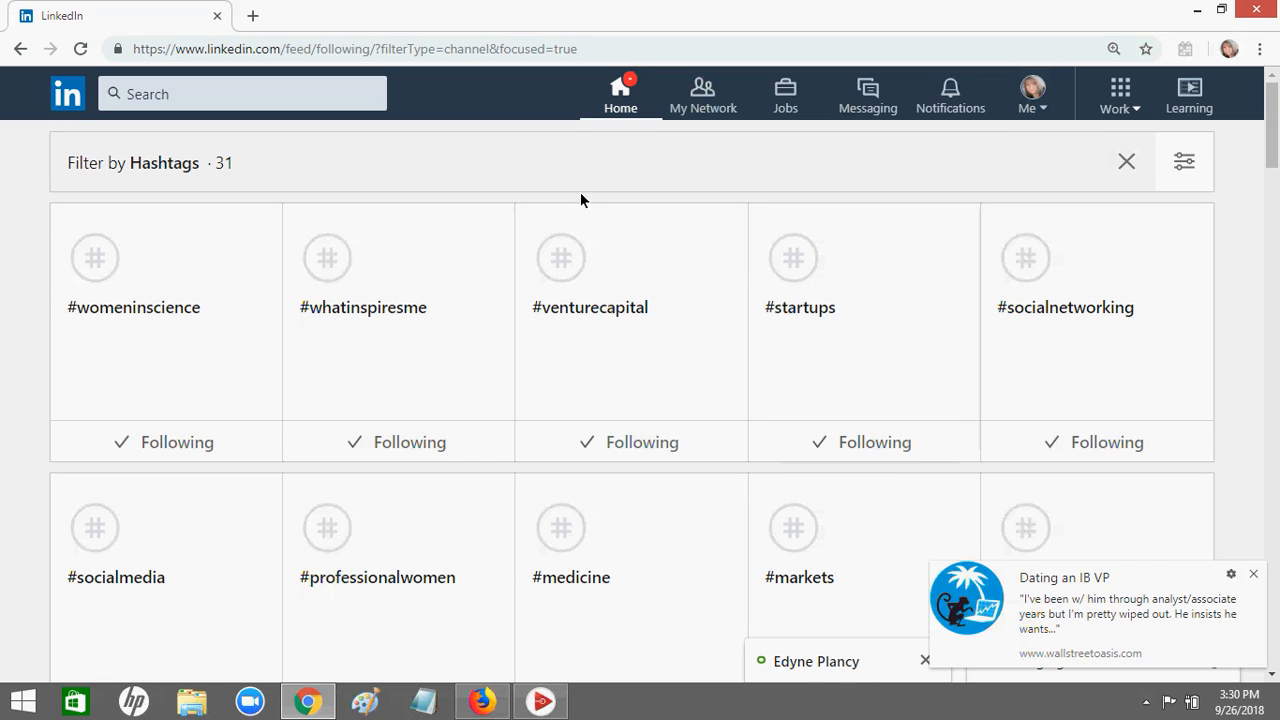
Return to the home feed, start writing a new article, and dismiss the desktop notification covering the page
{"action": "left_click", "coordinate": [622, 93]}
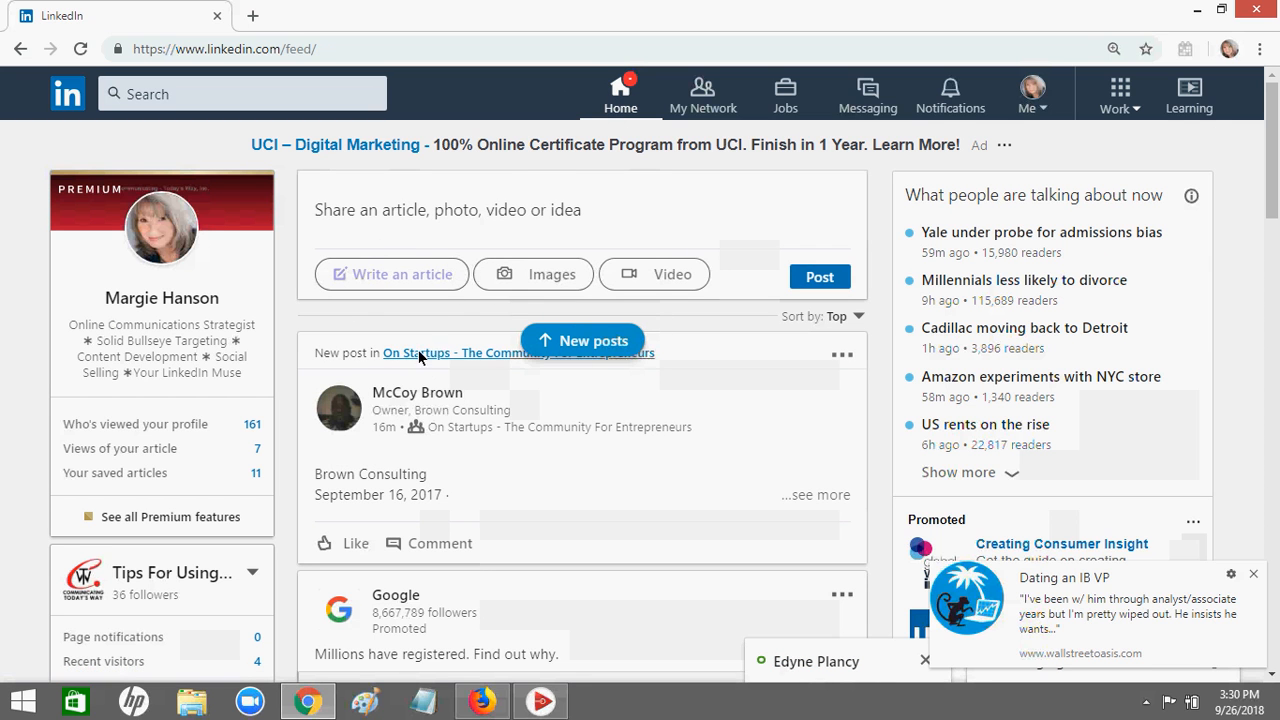
{"action": "left_click", "coordinate": [392, 275]}
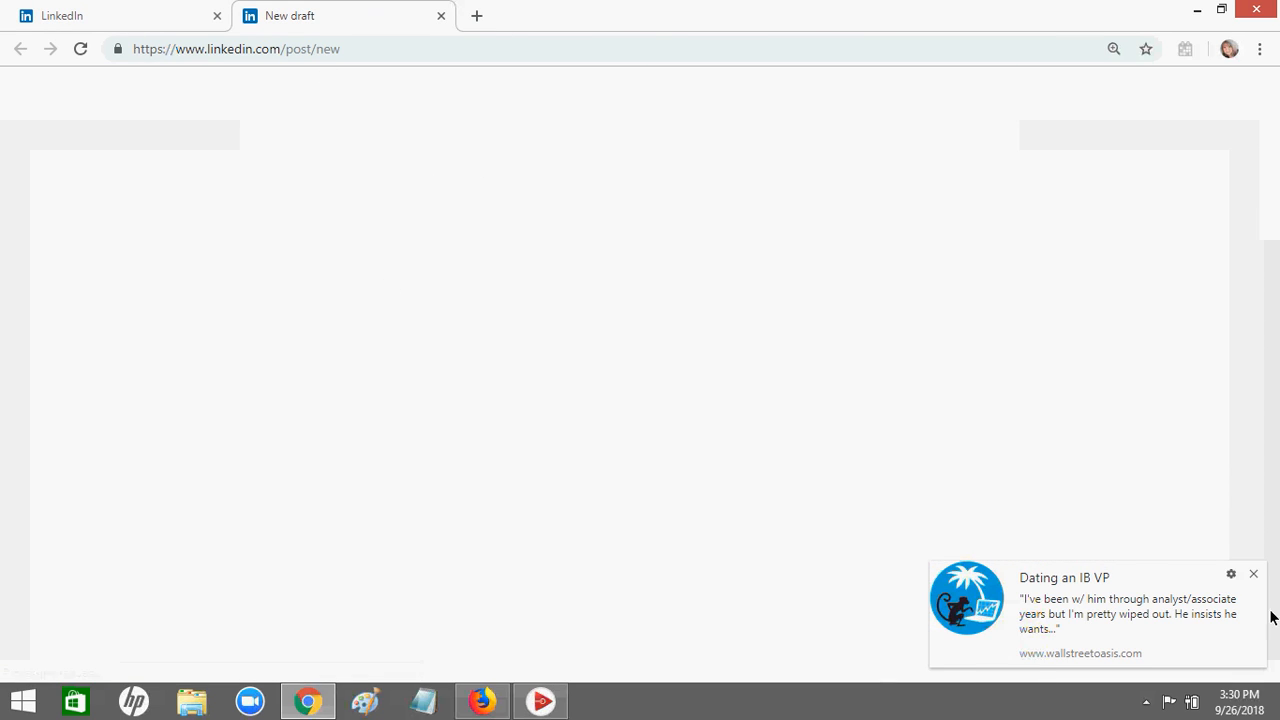
{"action": "left_click", "coordinate": [1253, 574]}
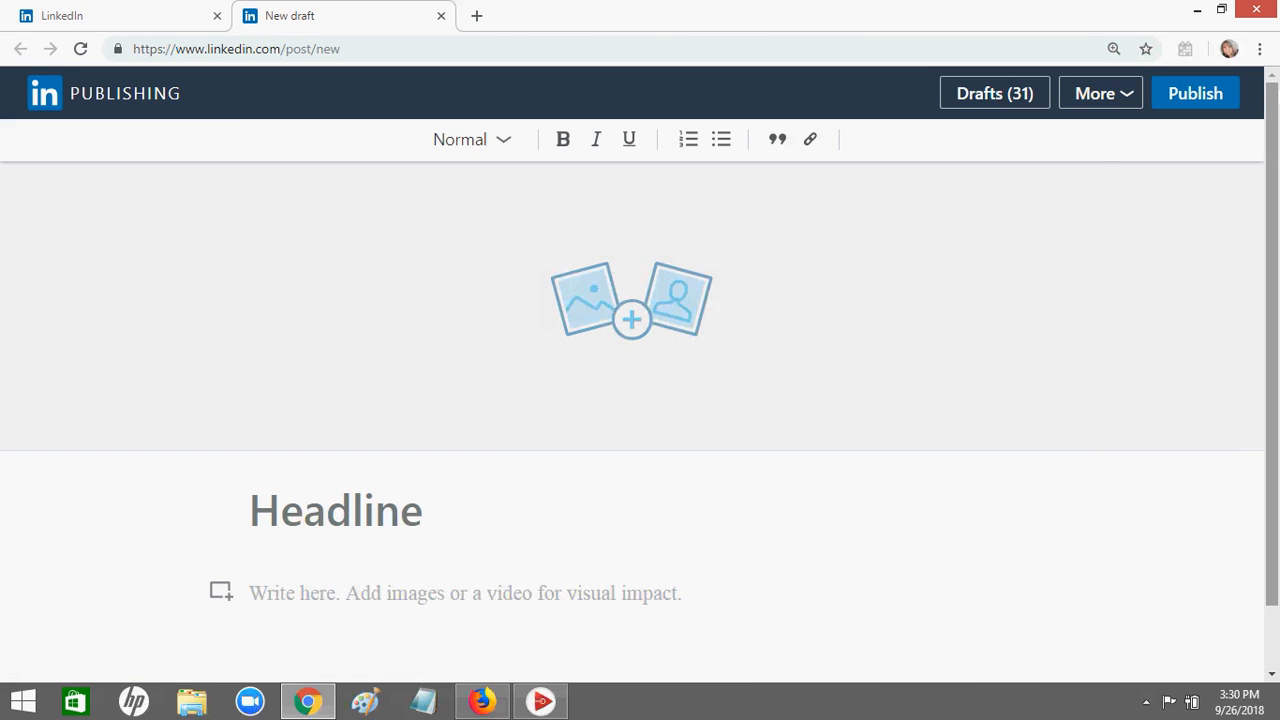
{"action": "left_click_drag", "start_coordinate": [1272, 140], "coordinate": [1270, 151]}
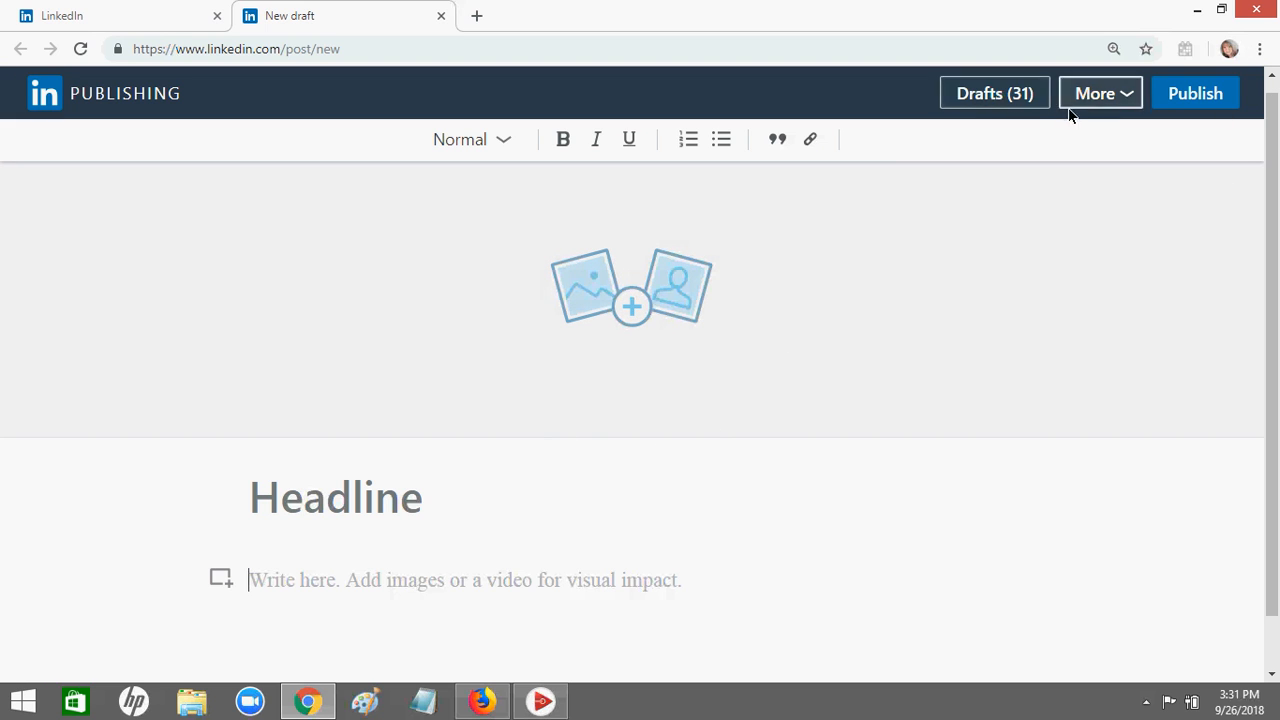
Browse the saved article drafts and open the untitled draft with the black-and-white checkered cover image for editing
{"action": "left_click", "coordinate": [994, 92]}
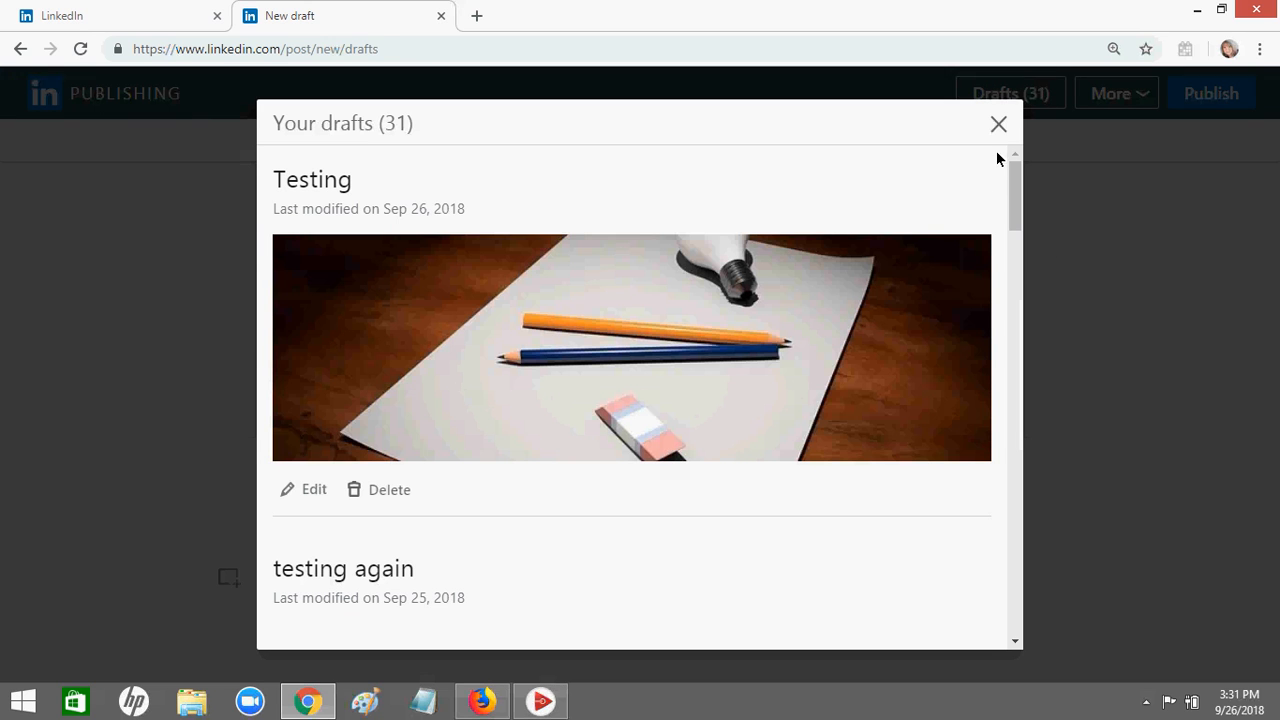
{"action": "left_click_drag", "start_coordinate": [1015, 182], "coordinate": [1042, 390]}
{"action": "left_click", "coordinate": [308, 489]}
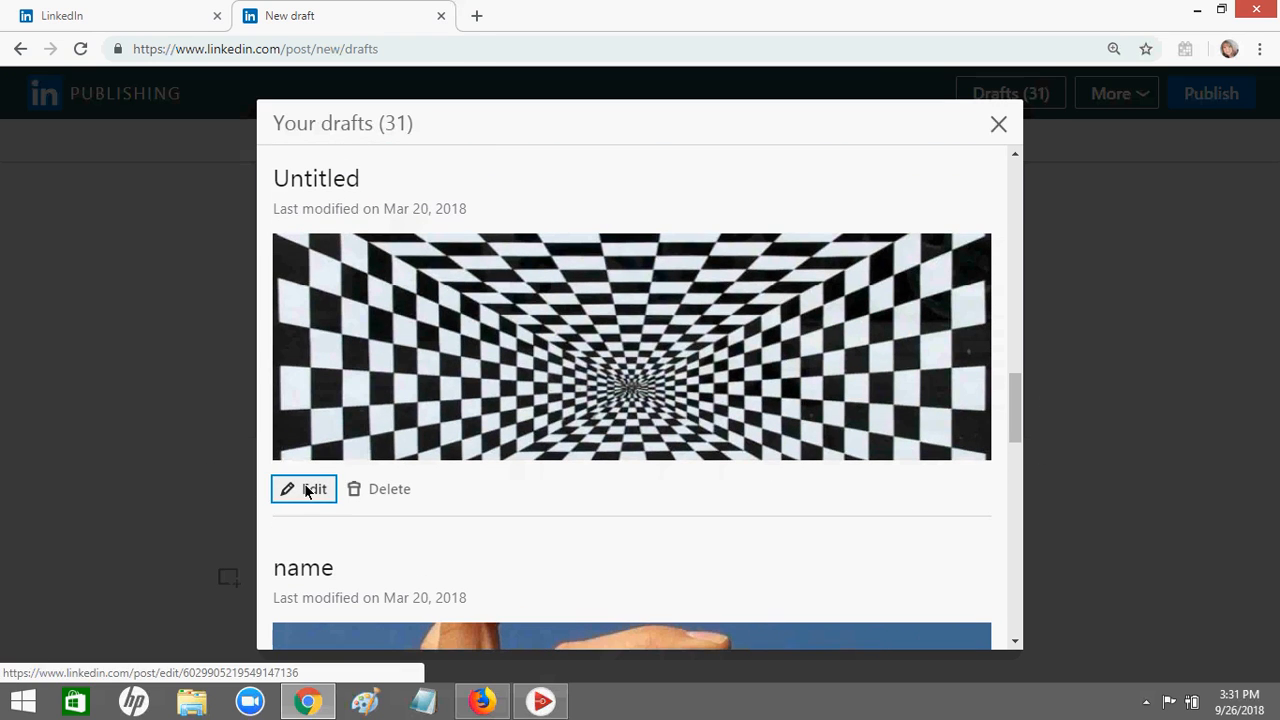
Enter "testing" as the draft's headline and "testing" as its body text
{"action": "left_click_drag", "start_coordinate": [1262, 195], "coordinate": [1265, 323]}
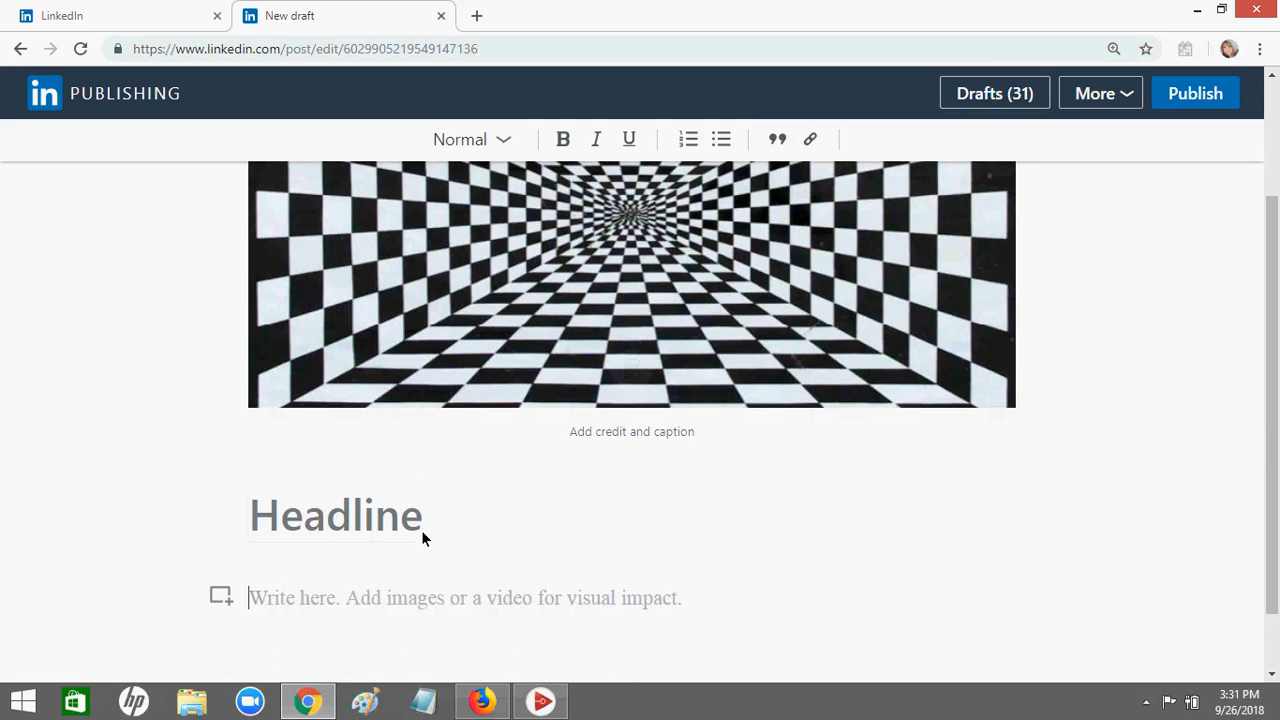
{"action": "left_click", "coordinate": [443, 500]}
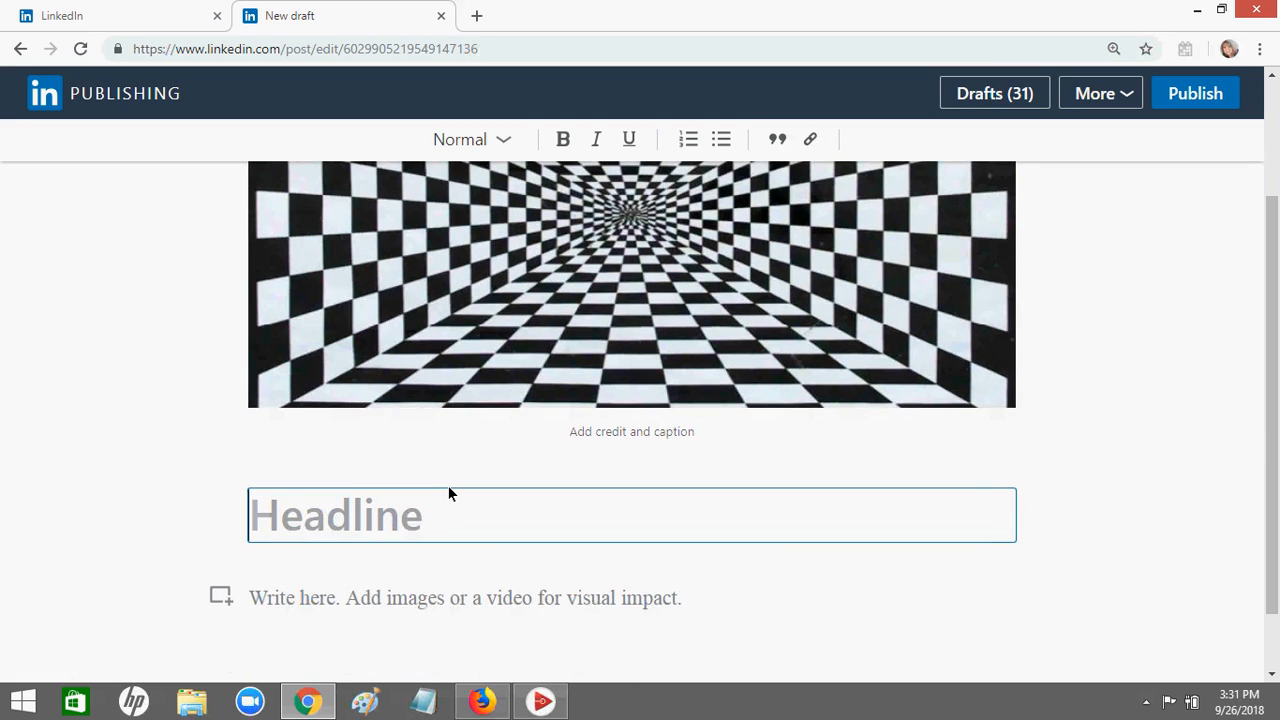
{"action": "type", "text": "testing"}
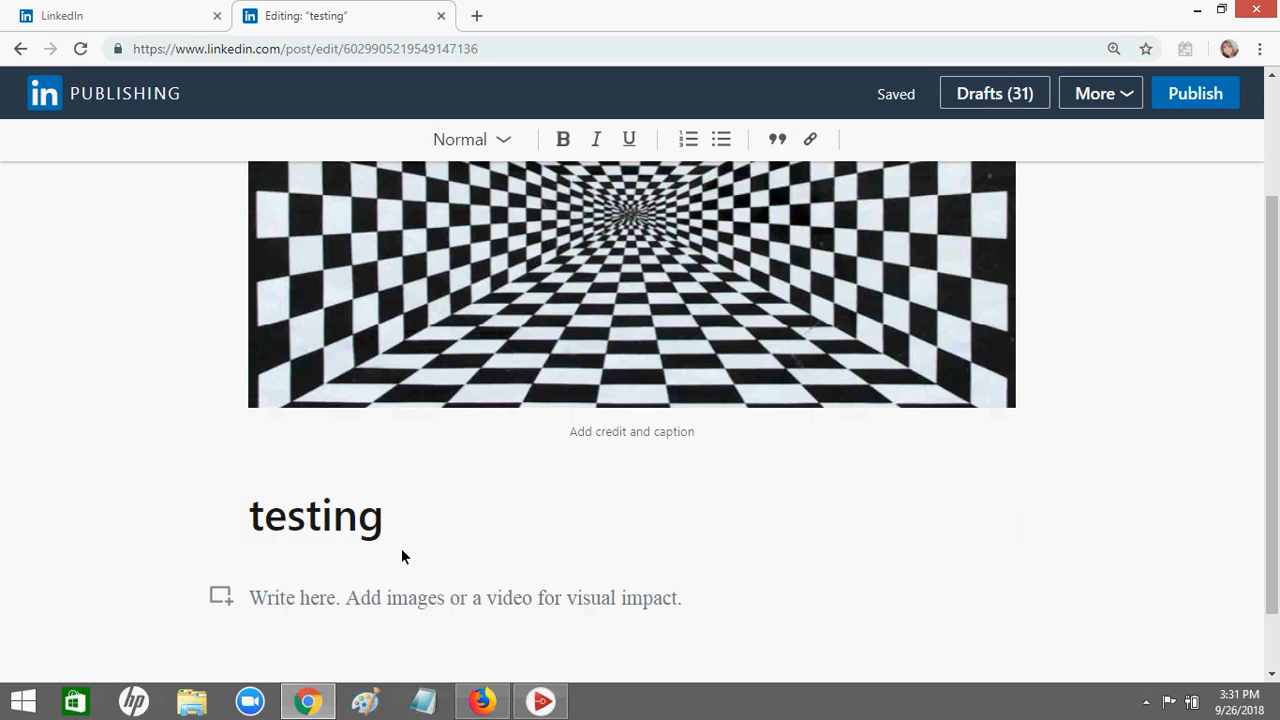
{"action": "left_click", "coordinate": [348, 598]}
{"action": "type", "text": "te"}
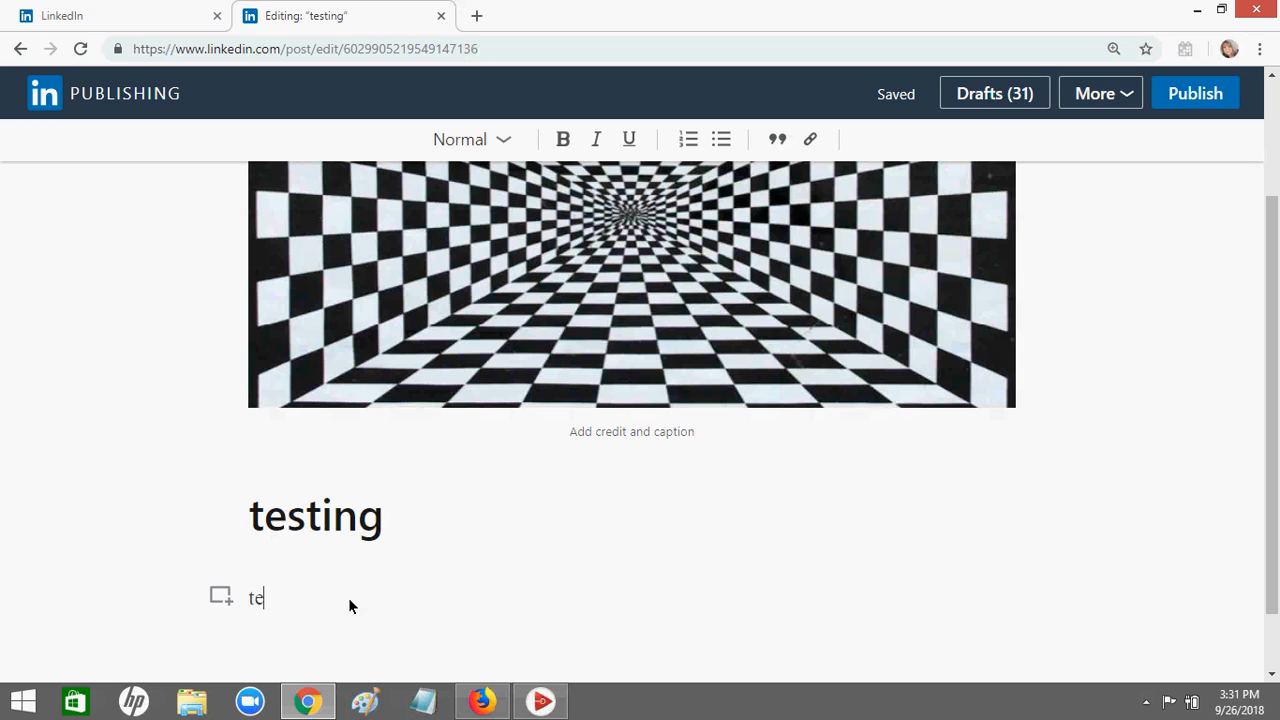
{"action": "type", "text": "sting"}
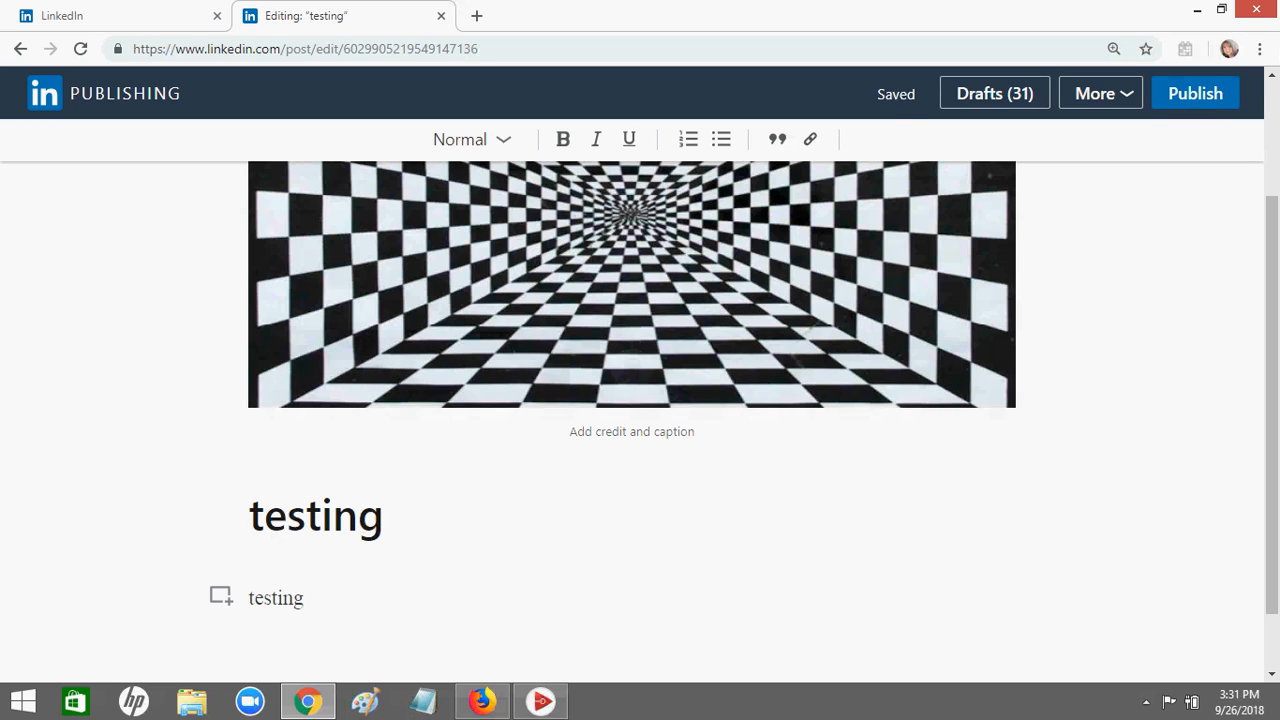
Begin publishing the article to show the description field for hashtags, and close the dialog without publishing
{"action": "left_click", "coordinate": [1191, 94]}
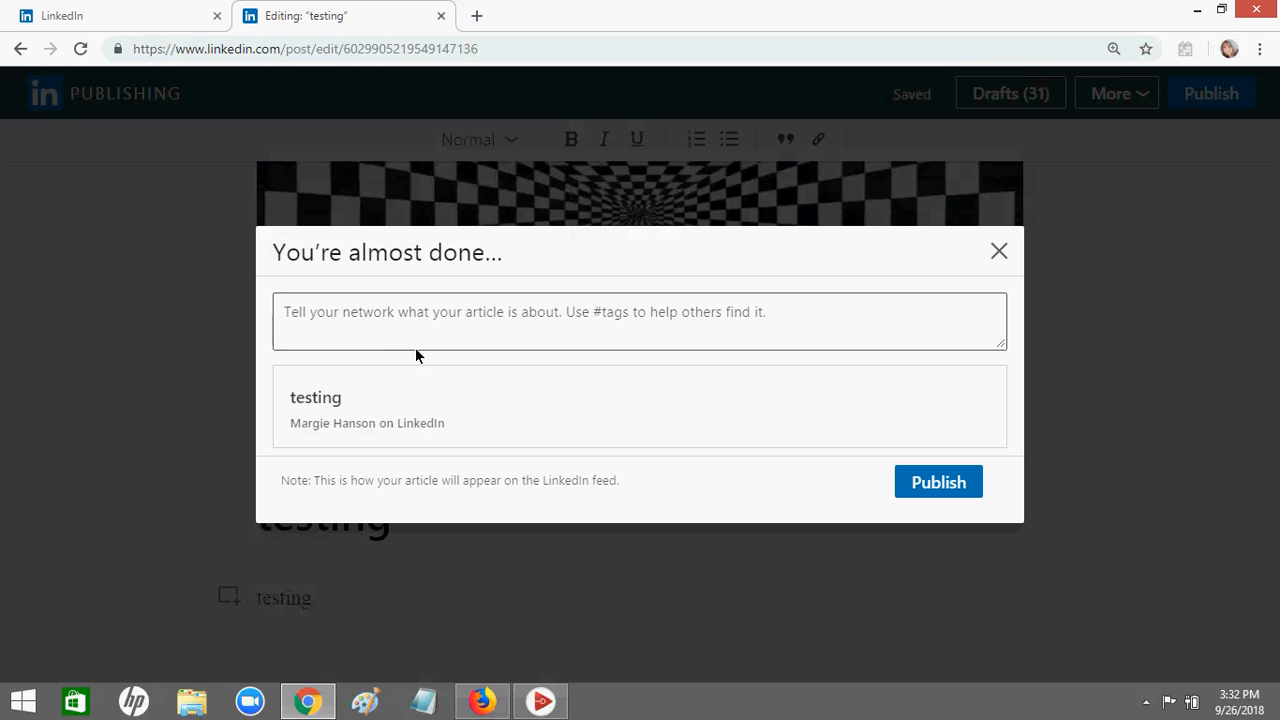
{"action": "left_click", "coordinate": [299, 333]}
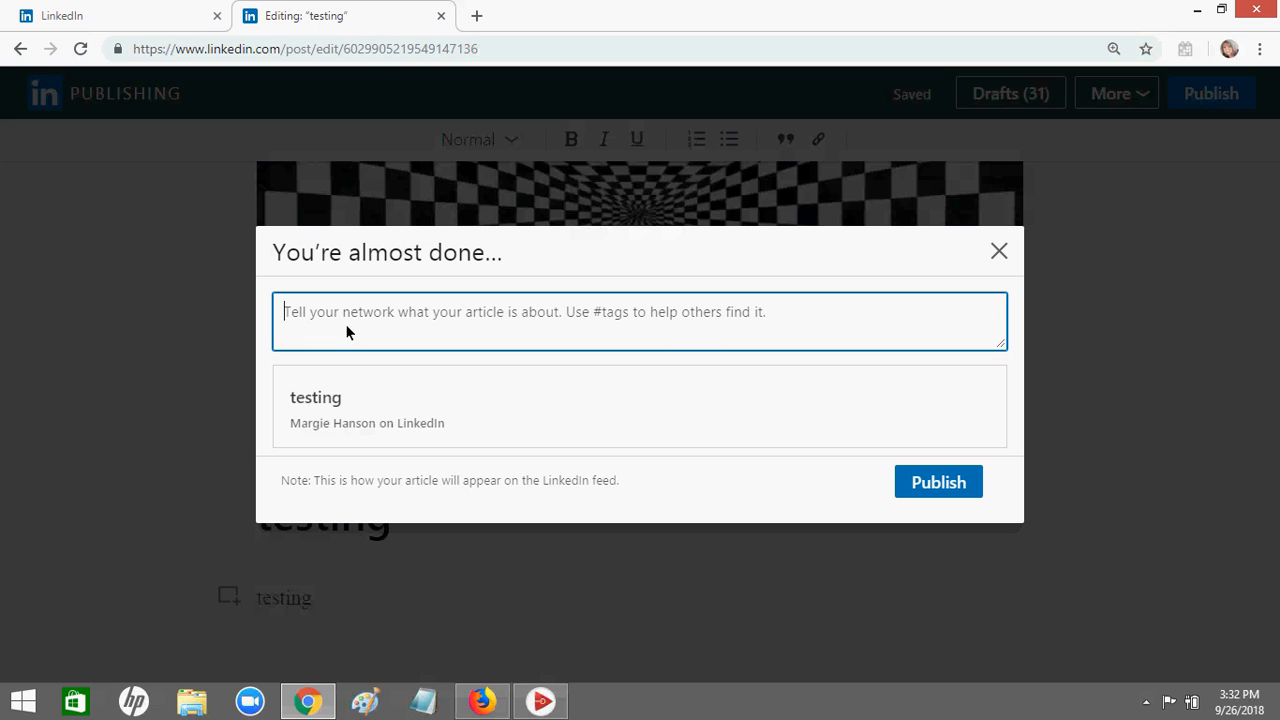
{"action": "left_click", "coordinate": [999, 252]}
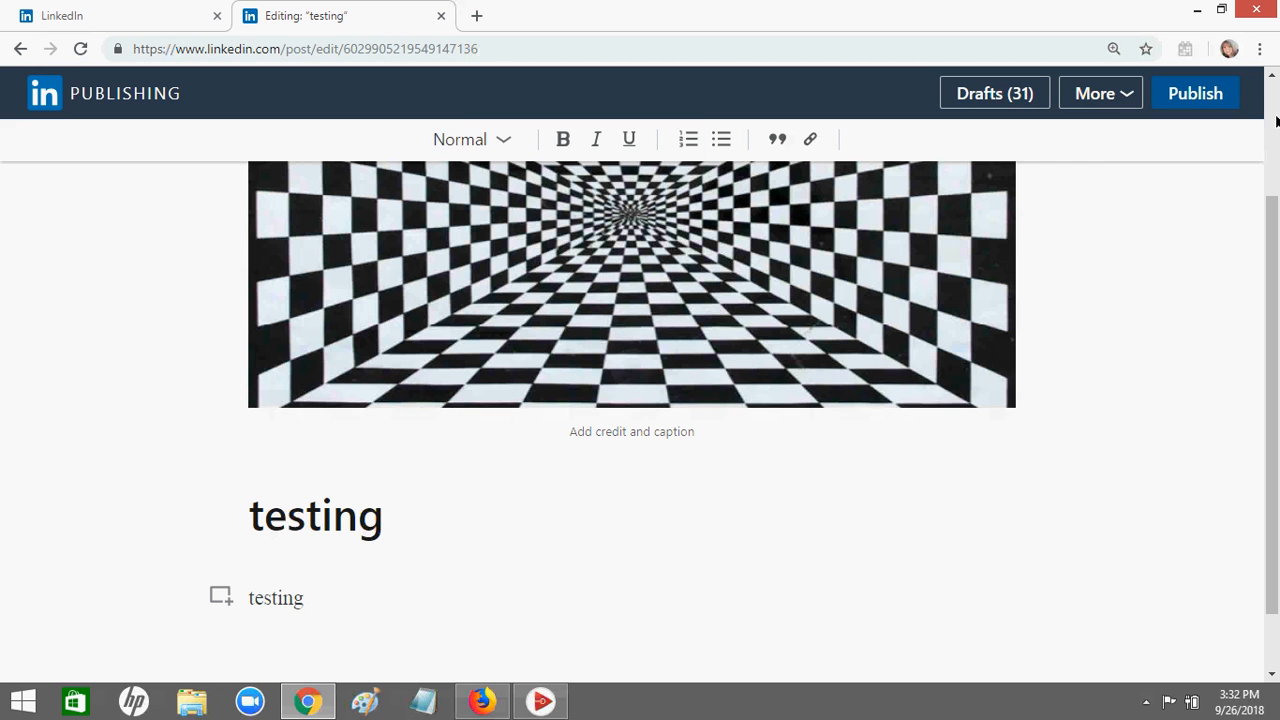
Switch back to the home feed, open your own profile, and show all published articles from Articles & activity
{"action": "left_click", "coordinate": [74, 17]}
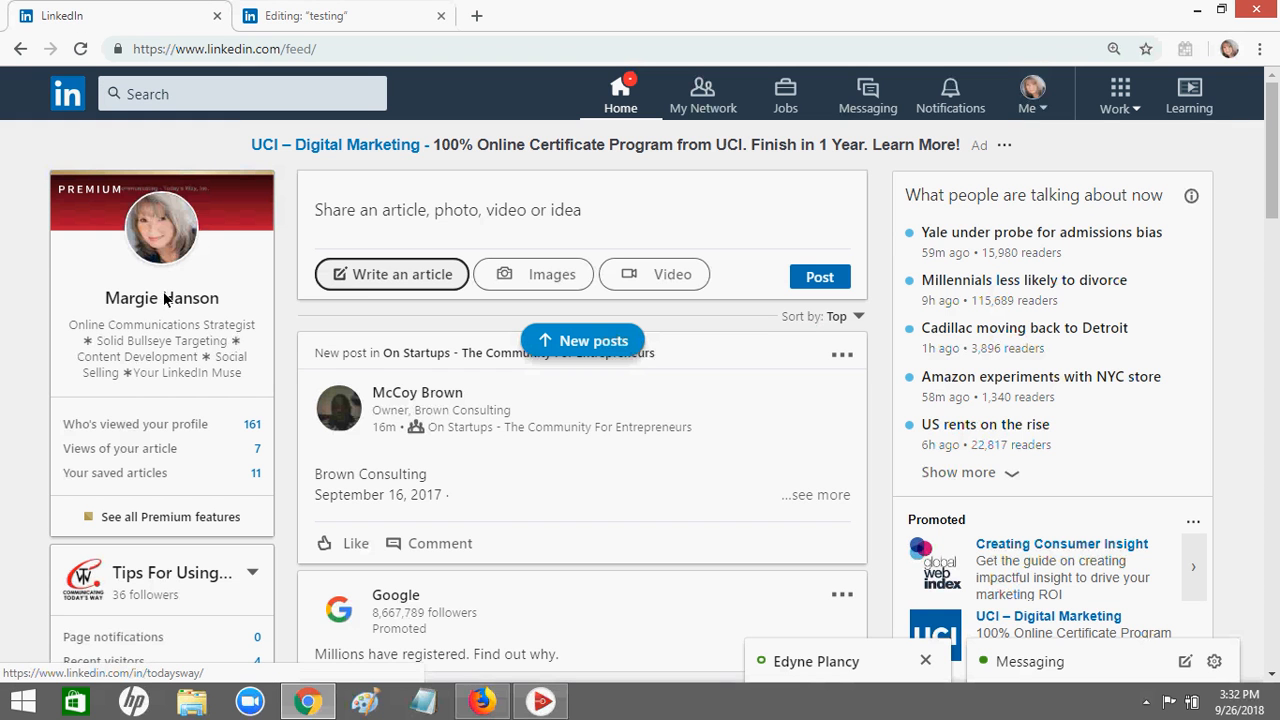
{"action": "left_click", "coordinate": [206, 297]}
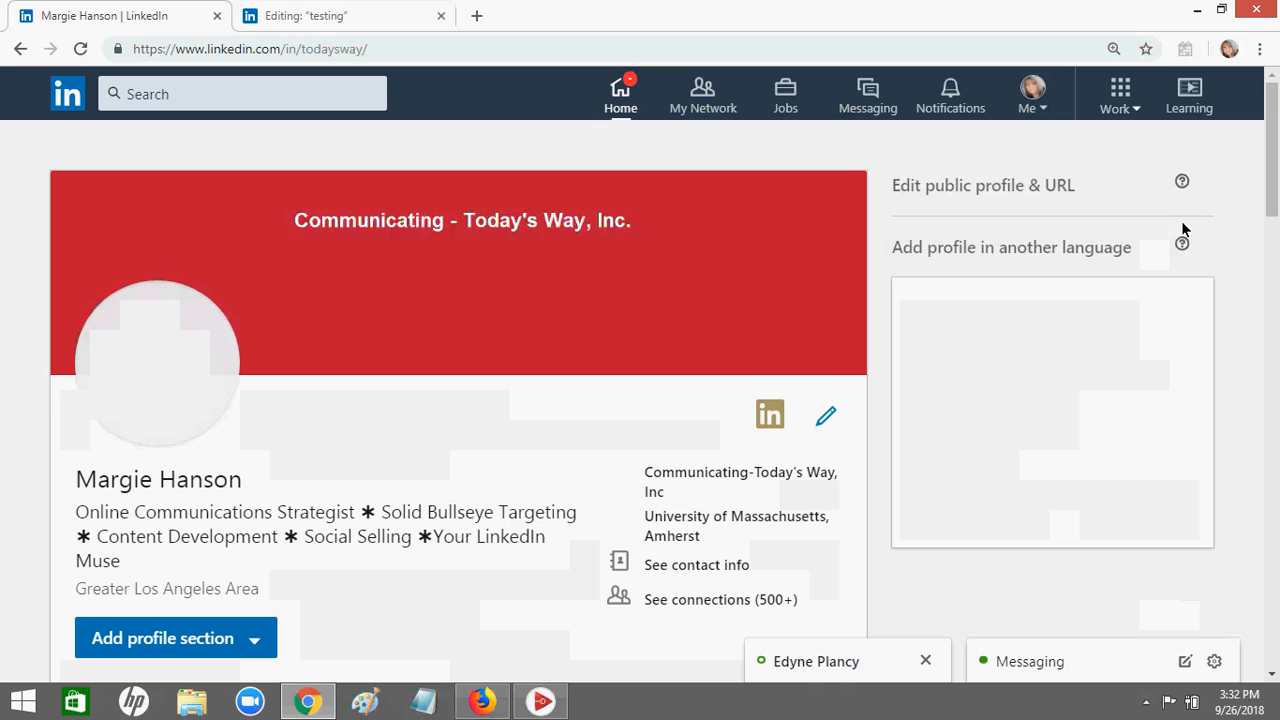
{"action": "scroll", "coordinate": [1277, 142], "scroll_direction": "down", "scroll_amount": 4}
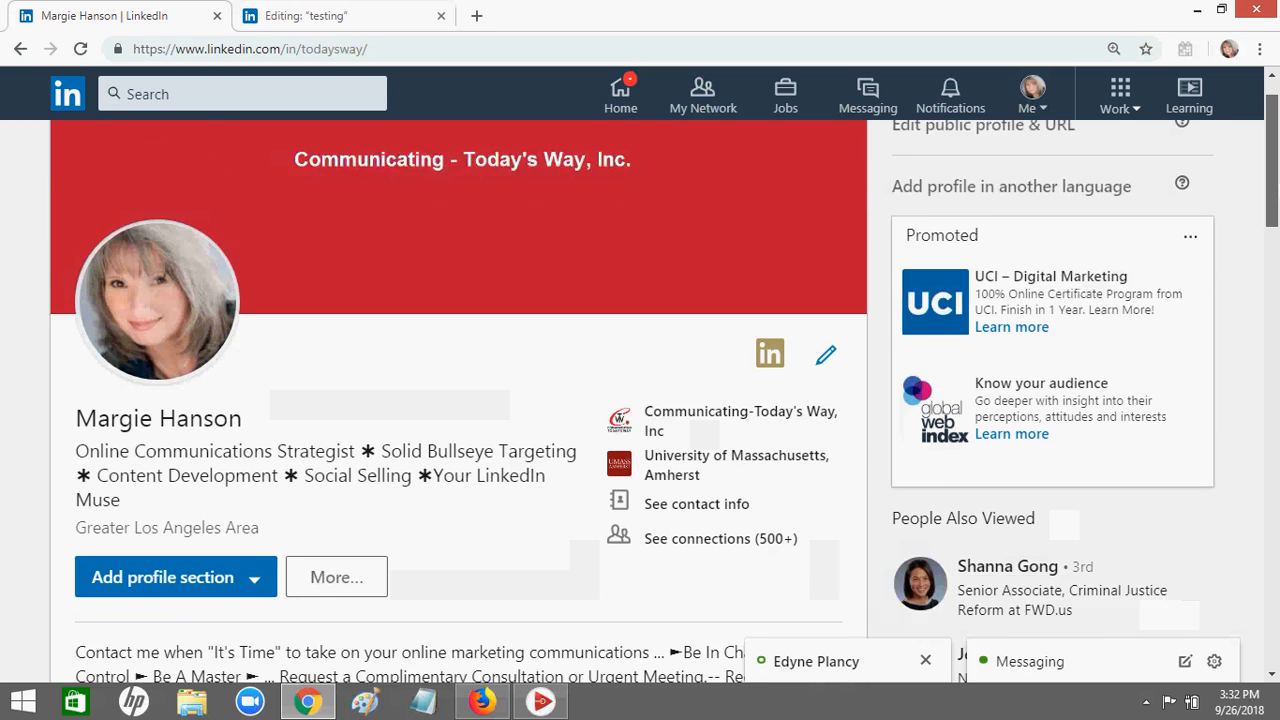
{"action": "scroll", "coordinate": [458, 400], "scroll_direction": "down", "scroll_amount": 3}
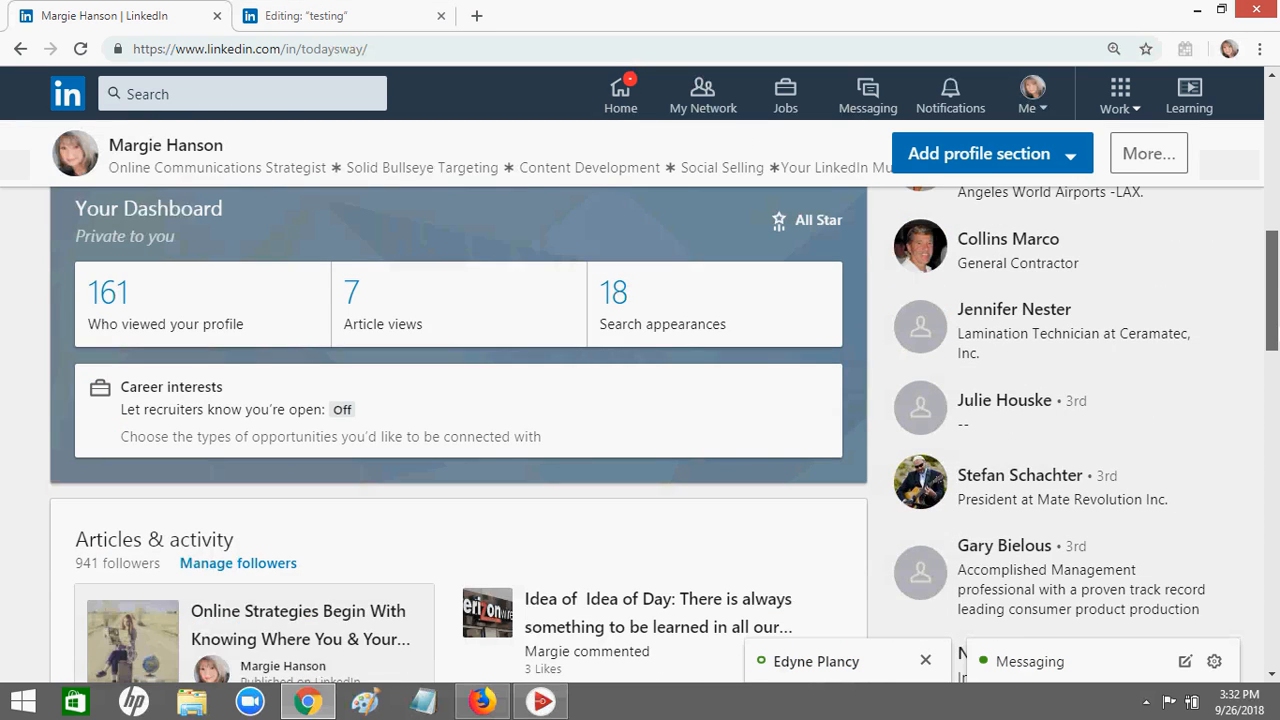
{"action": "scroll", "coordinate": [3, 414], "scroll_direction": "down", "scroll_amount": 5}
{"action": "scroll", "coordinate": [3, 414], "scroll_direction": "up", "scroll_amount": 1}
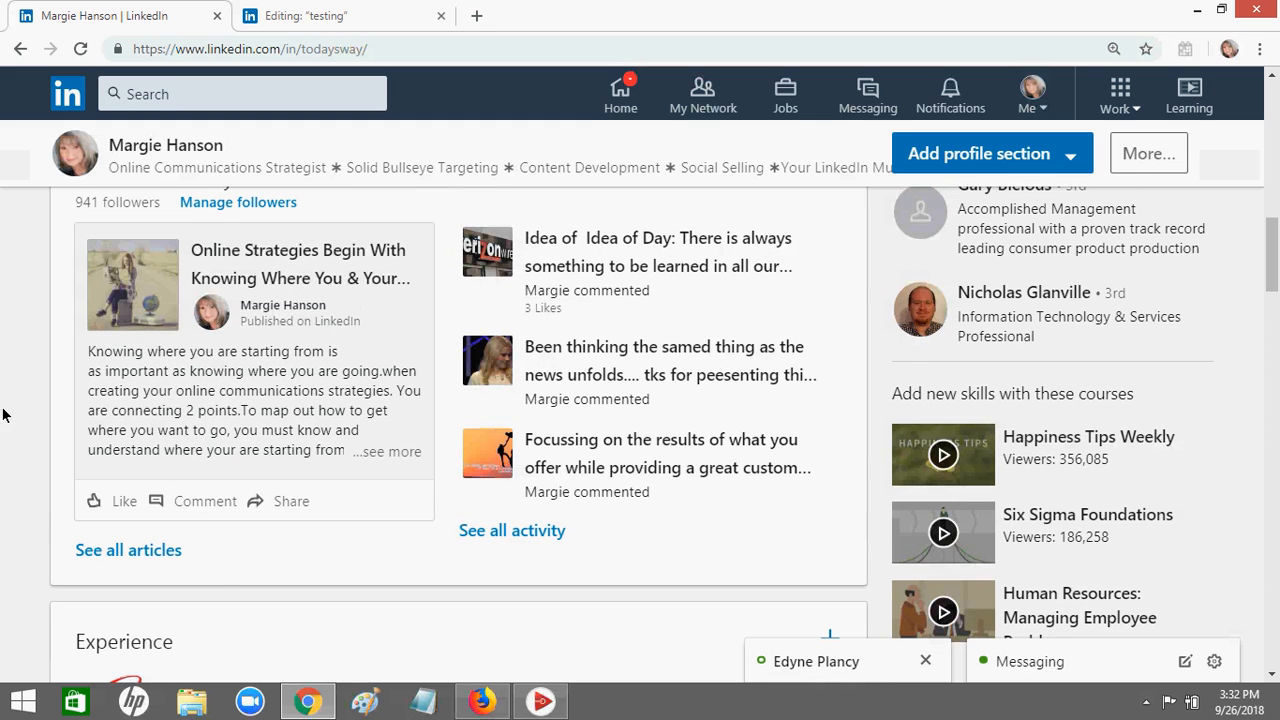
{"action": "left_click", "coordinate": [145, 552]}
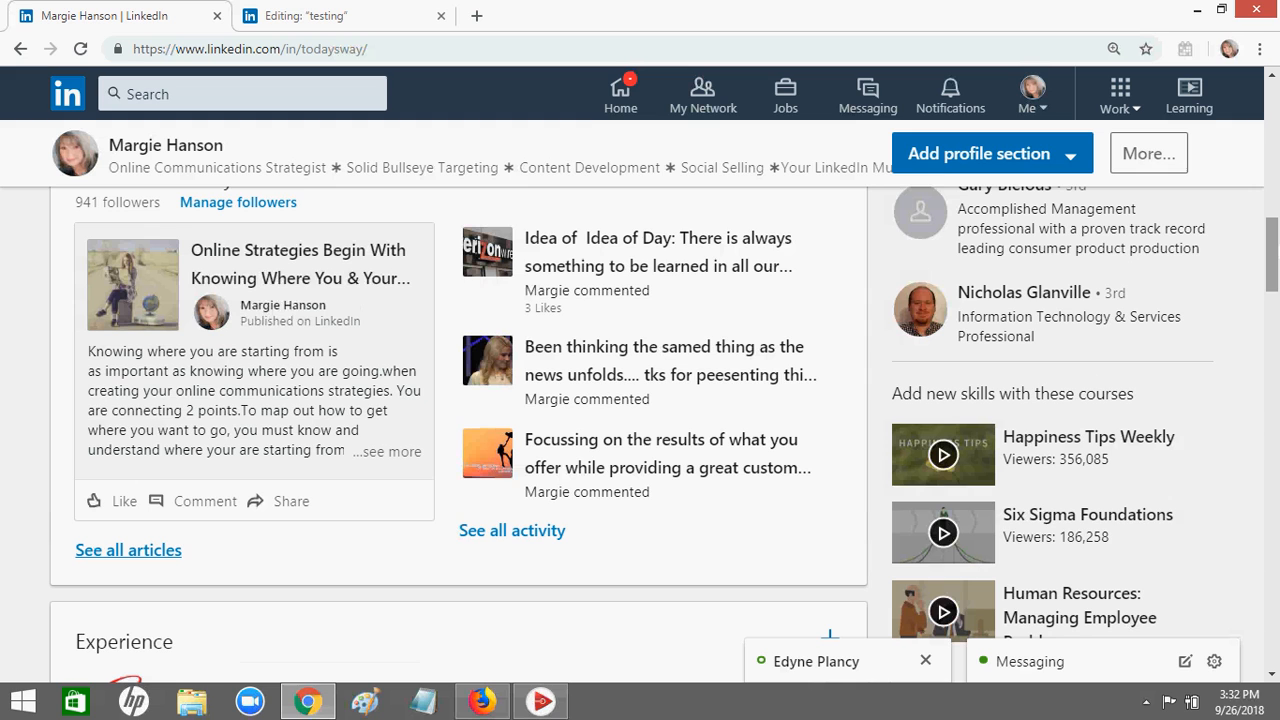
{"action": "scroll", "coordinate": [1272, 260], "scroll_direction": "down", "scroll_amount": 1}
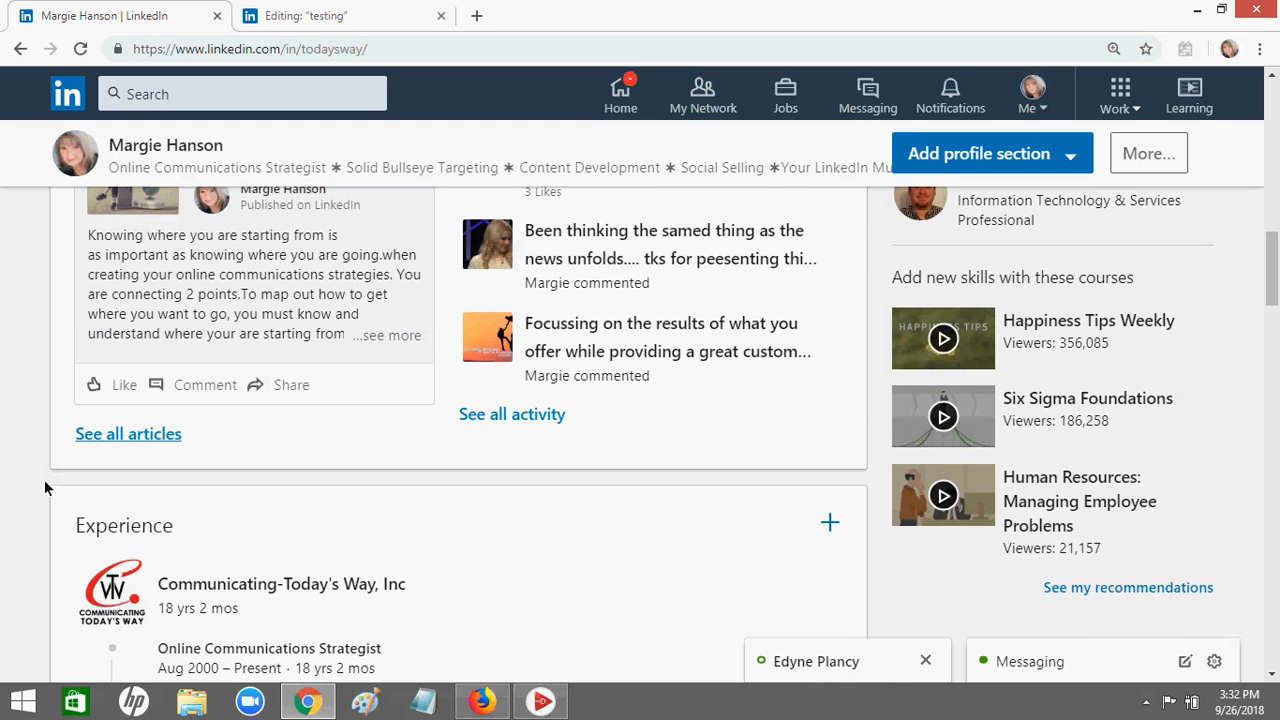
{"action": "left_click", "coordinate": [124, 440]}
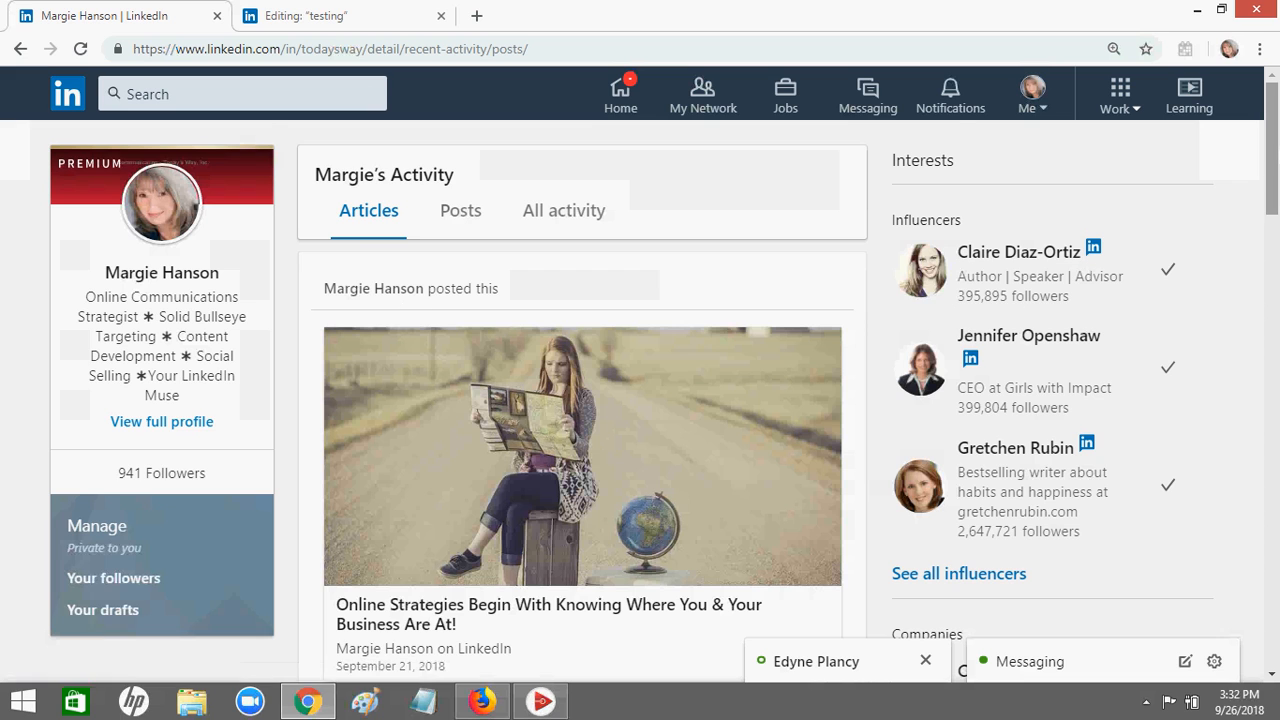
Look through the published articles, view the statistics for "Knowing The Layers Of Communication", and close them
{"action": "left_click_drag", "start_coordinate": [1272, 151], "coordinate": [1277, 239]}
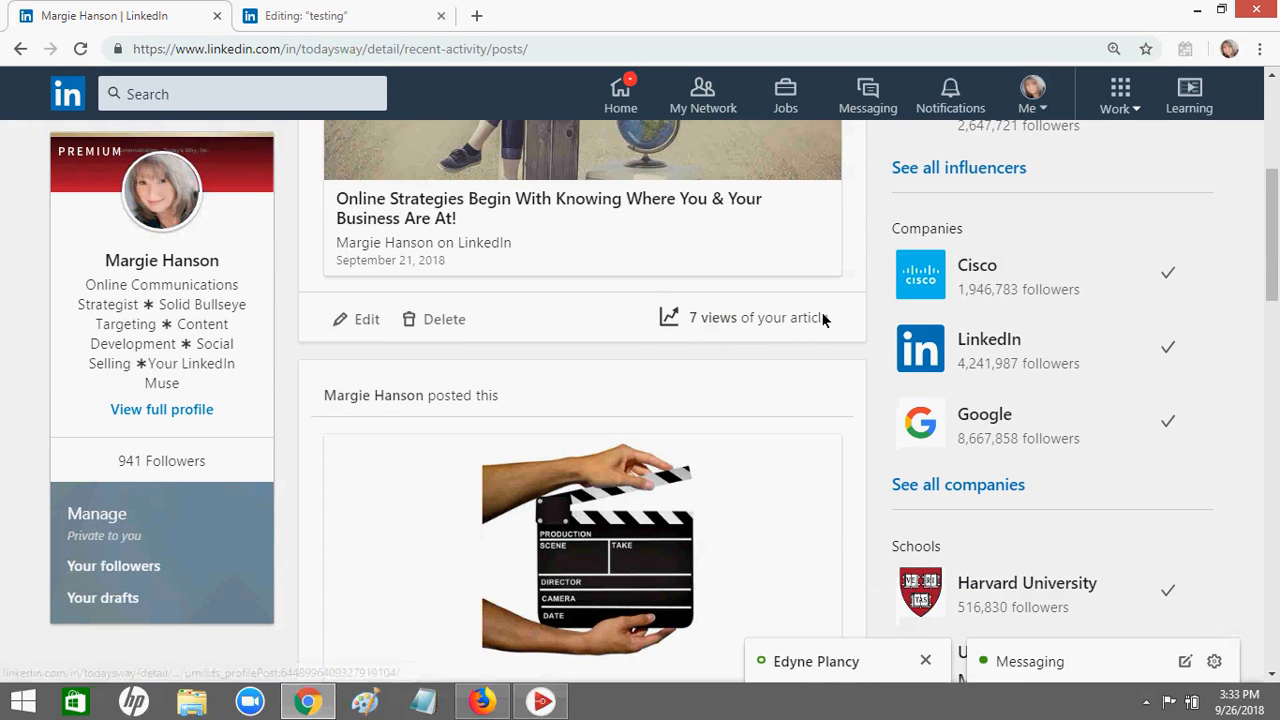
{"action": "left_click_drag", "start_coordinate": [1274, 220], "coordinate": [1274, 386]}
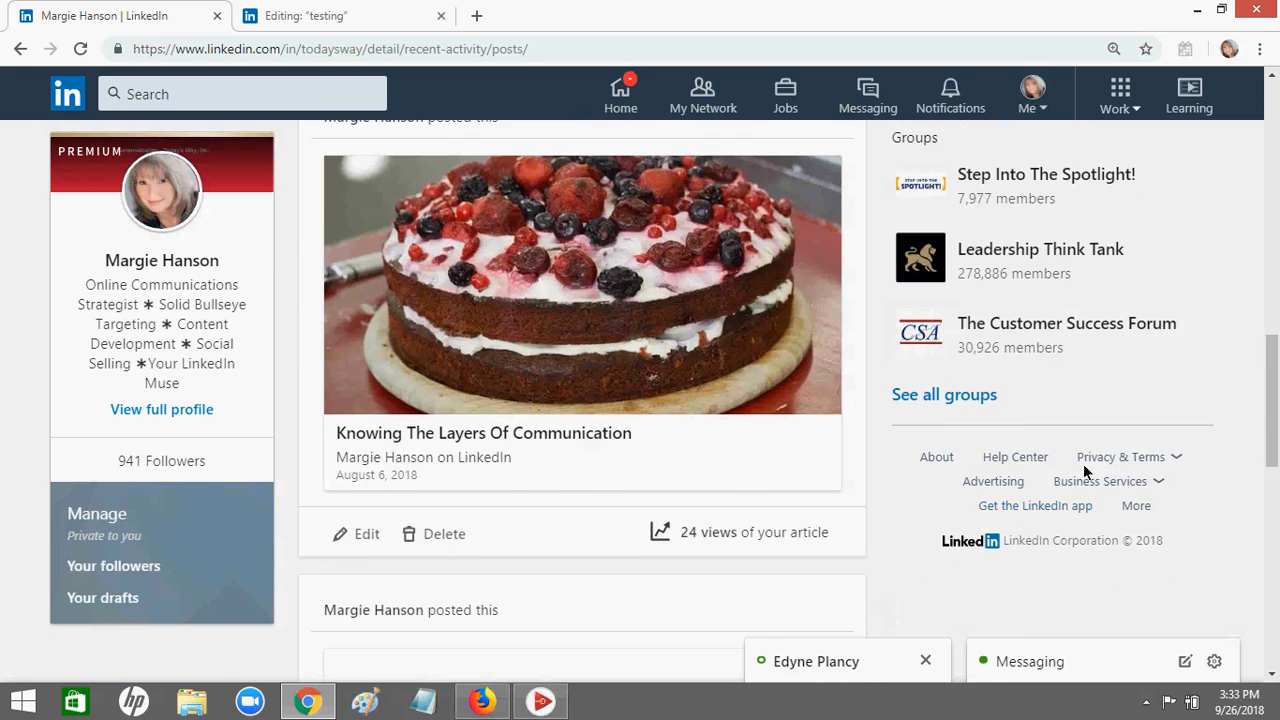
{"action": "left_click", "coordinate": [673, 533]}
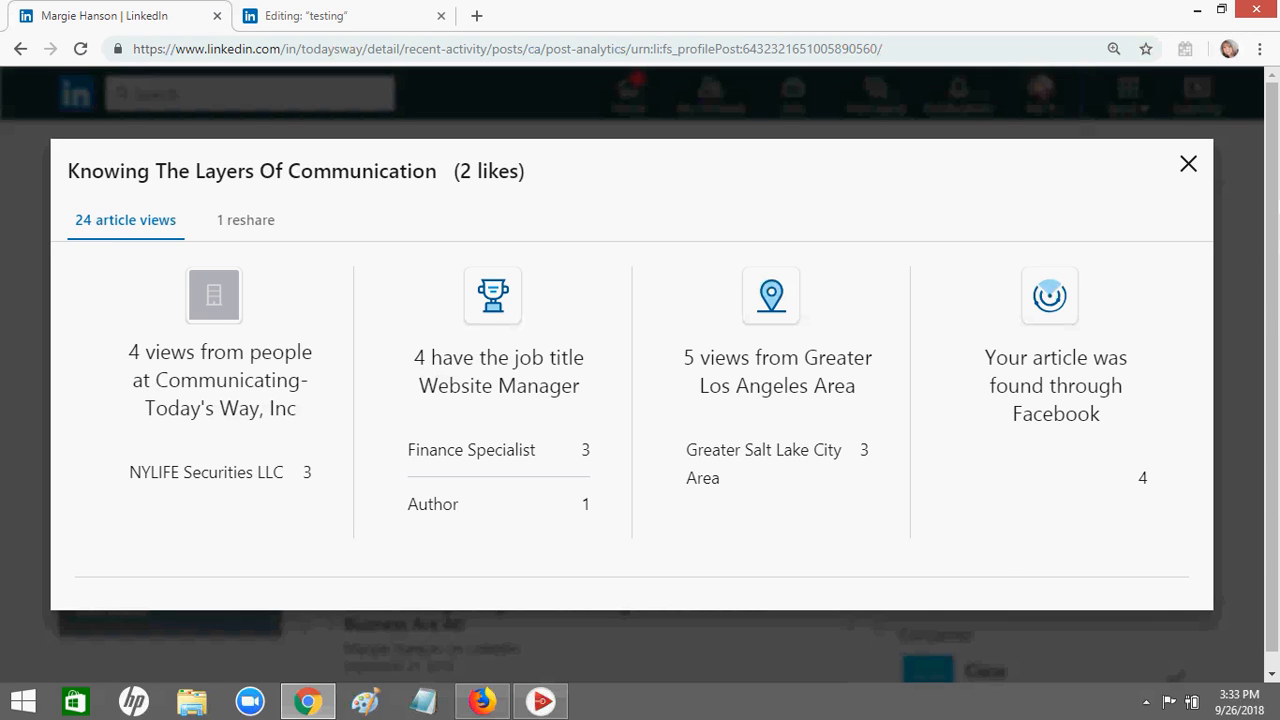
{"action": "left_click", "coordinate": [1188, 164]}
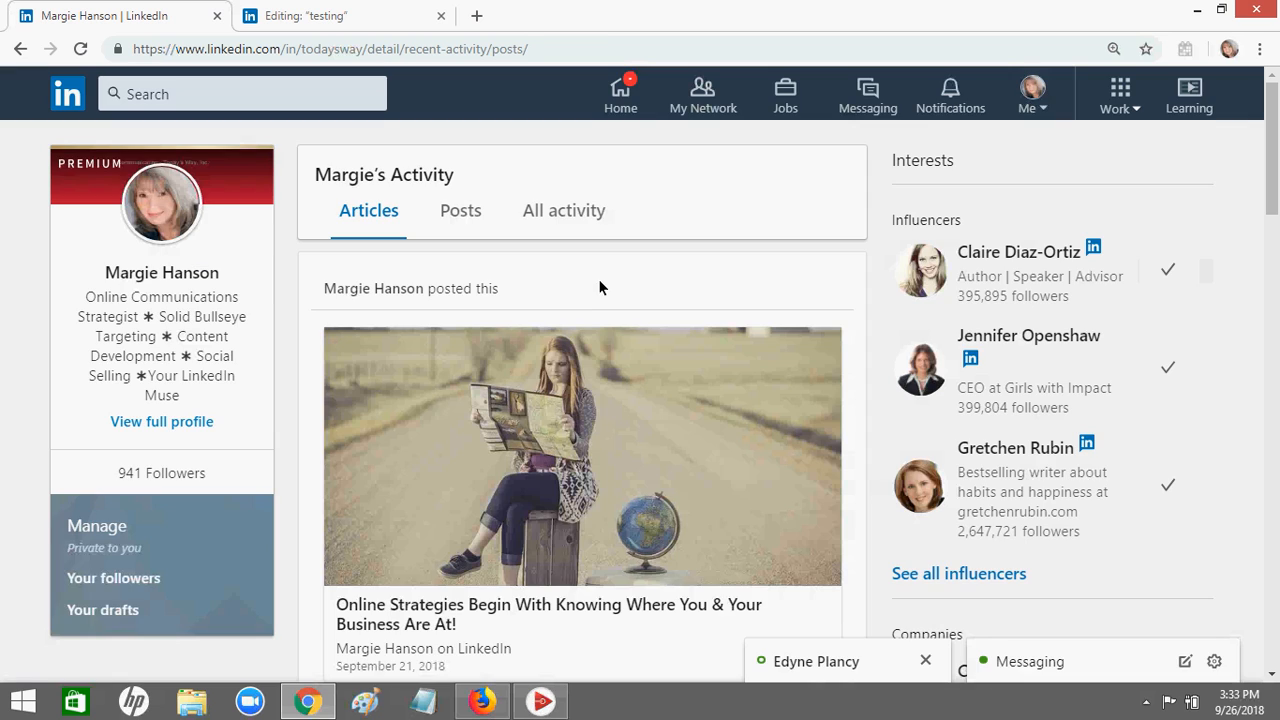